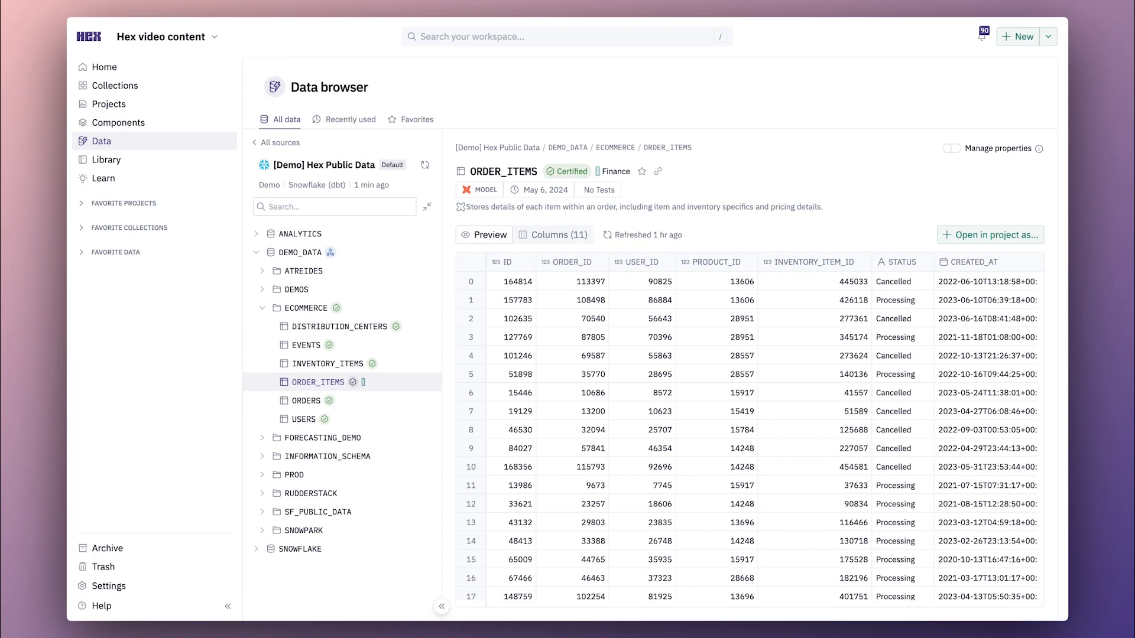
Review the column descriptions of the ORDER_ITEMS table, then return to its data preview.
left_click(552, 235)
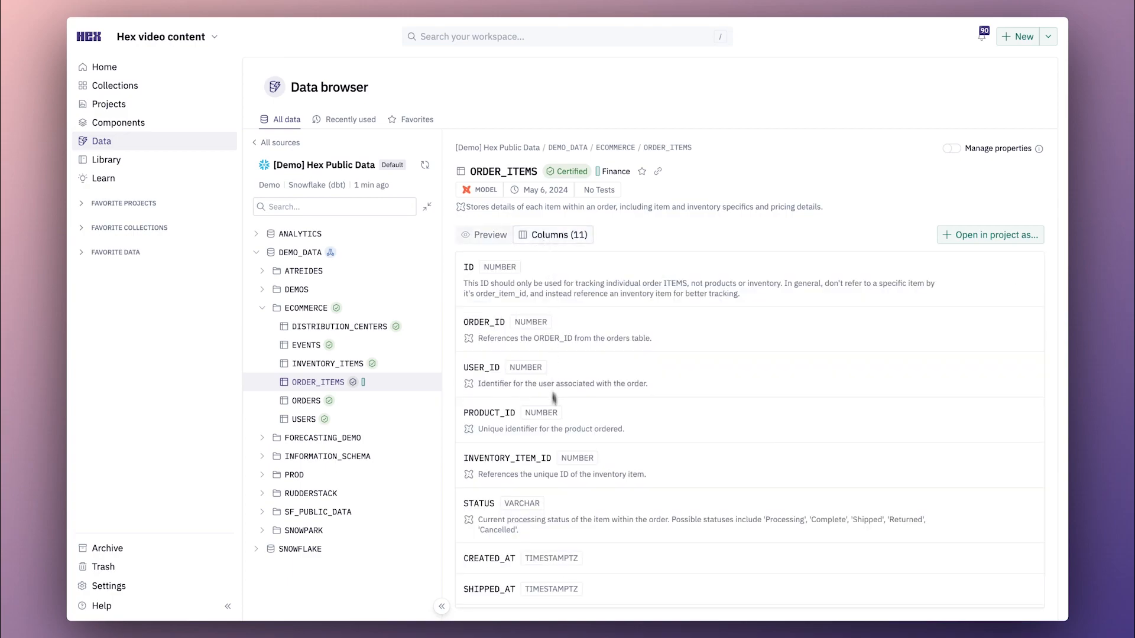
scroll(553, 390, "down", 2)
scroll(554, 390, "up", 2)
left_click(491, 235)
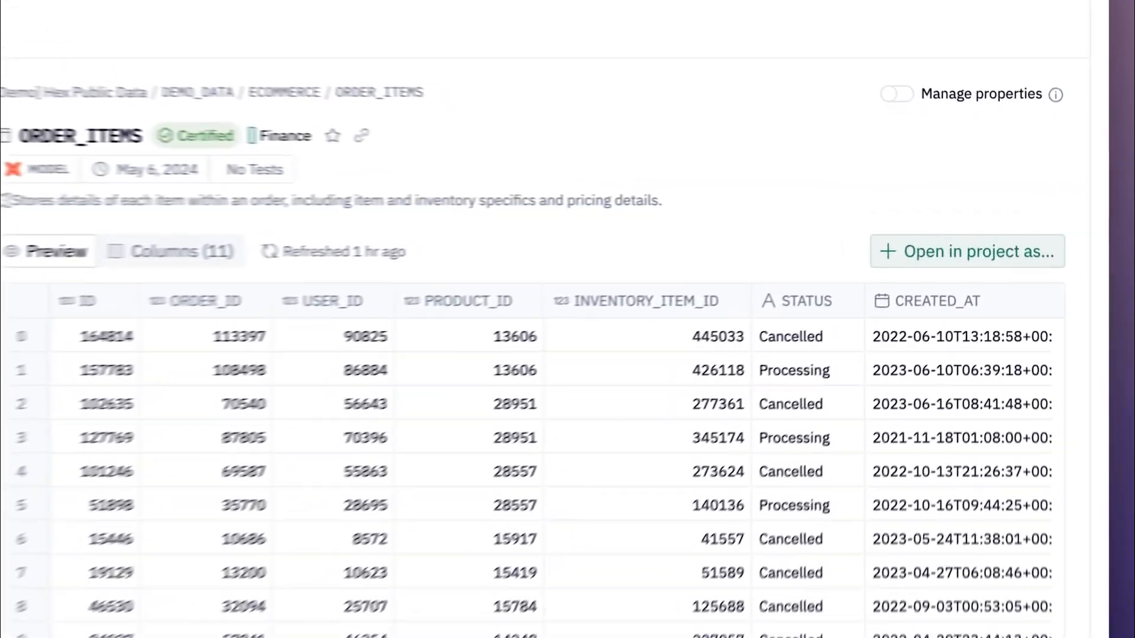
Open ORDER_ITEMS in a new project as a table cell and collapse the project's data browser.
left_click(968, 236)
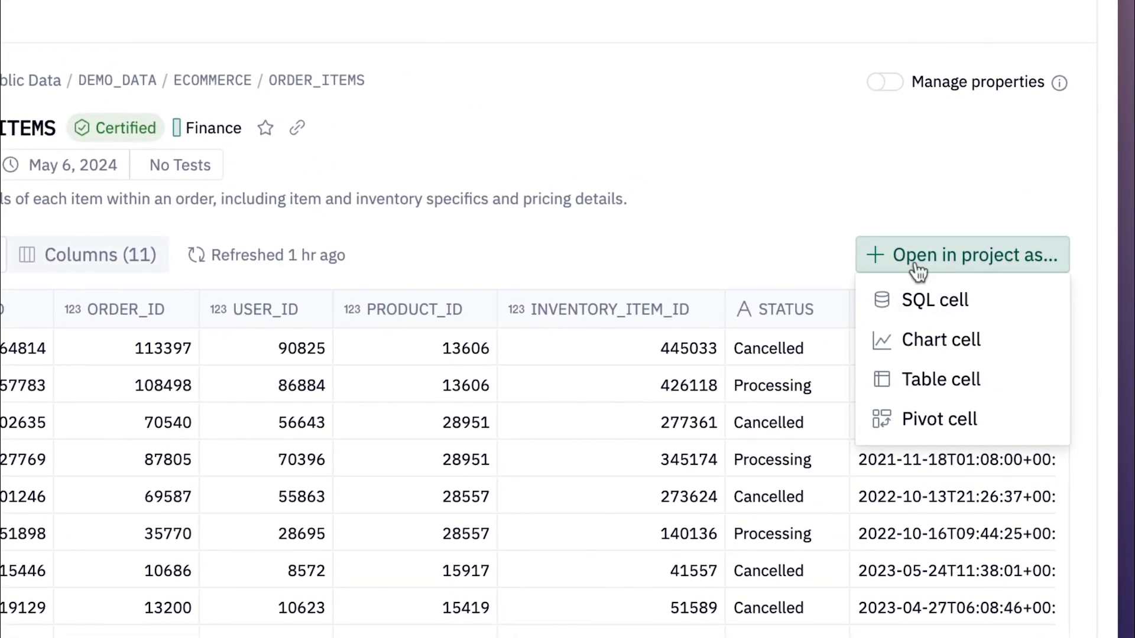
left_click(906, 377)
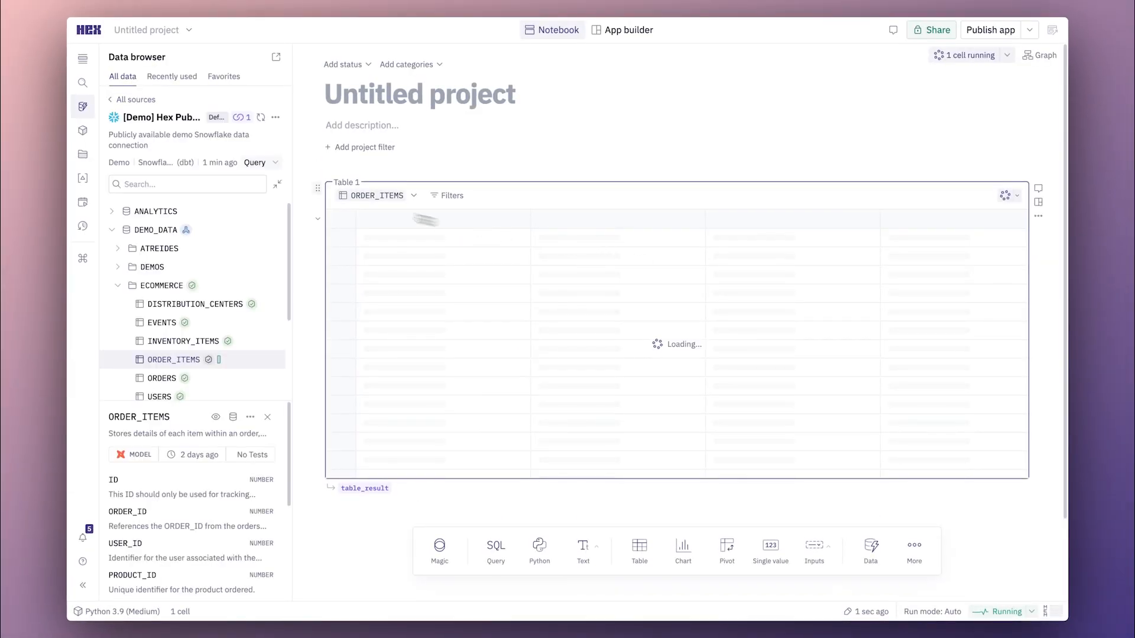
left_click(82, 106)
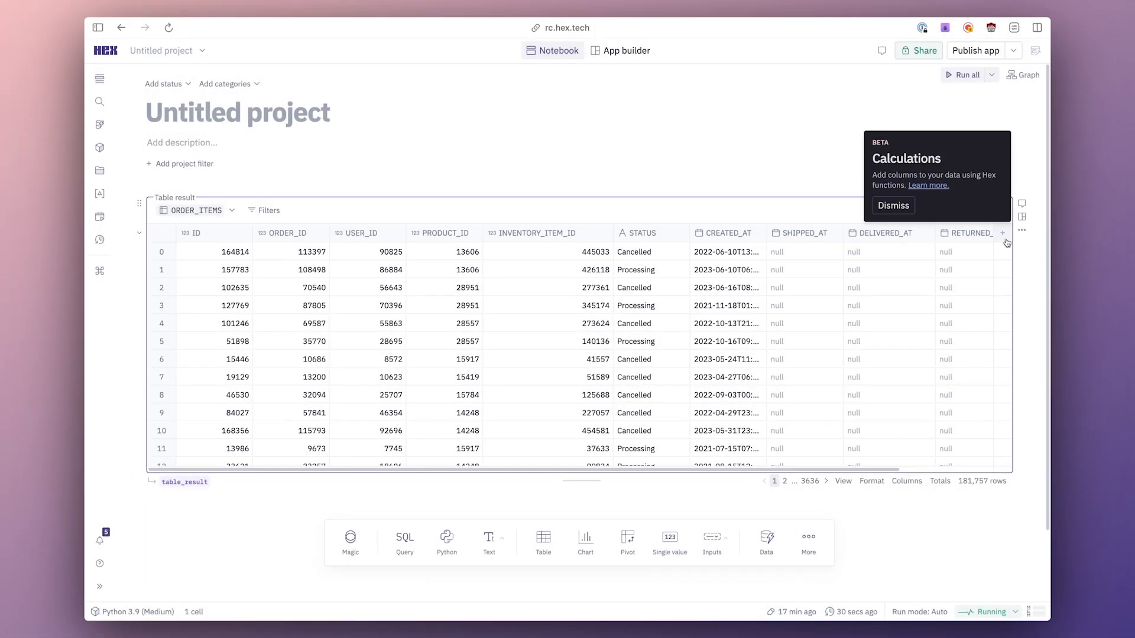
Add a formula column after CREATED_AT that calculates day(DELIVERED_AT) - Day(SHIPPED_AT).
left_click(1003, 234)
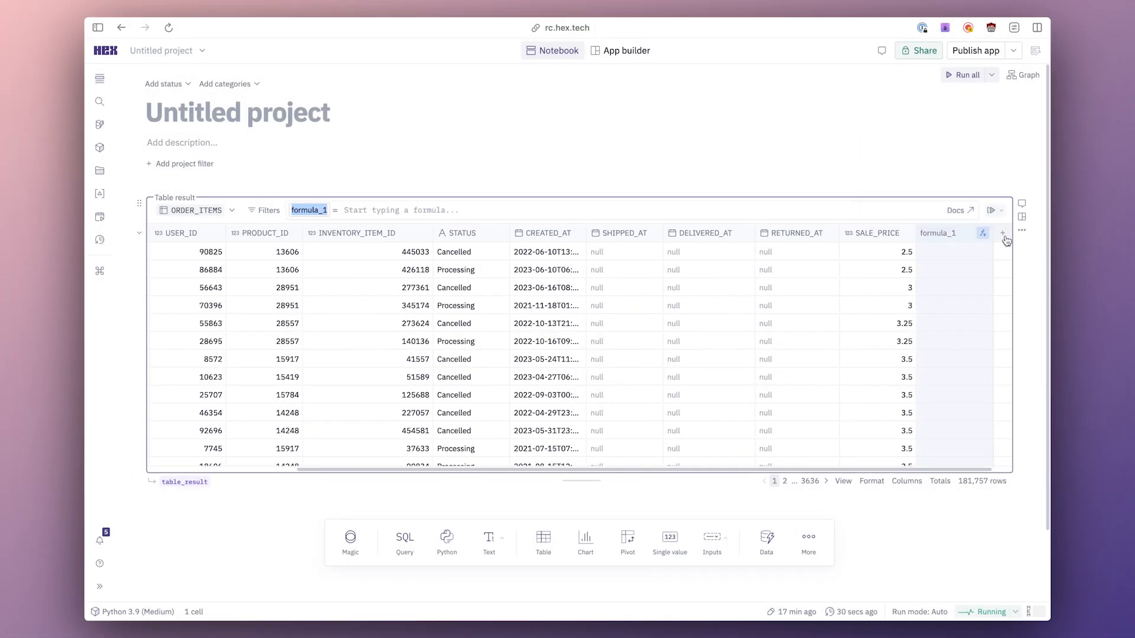
left_click_drag(962, 241, 632, 245)
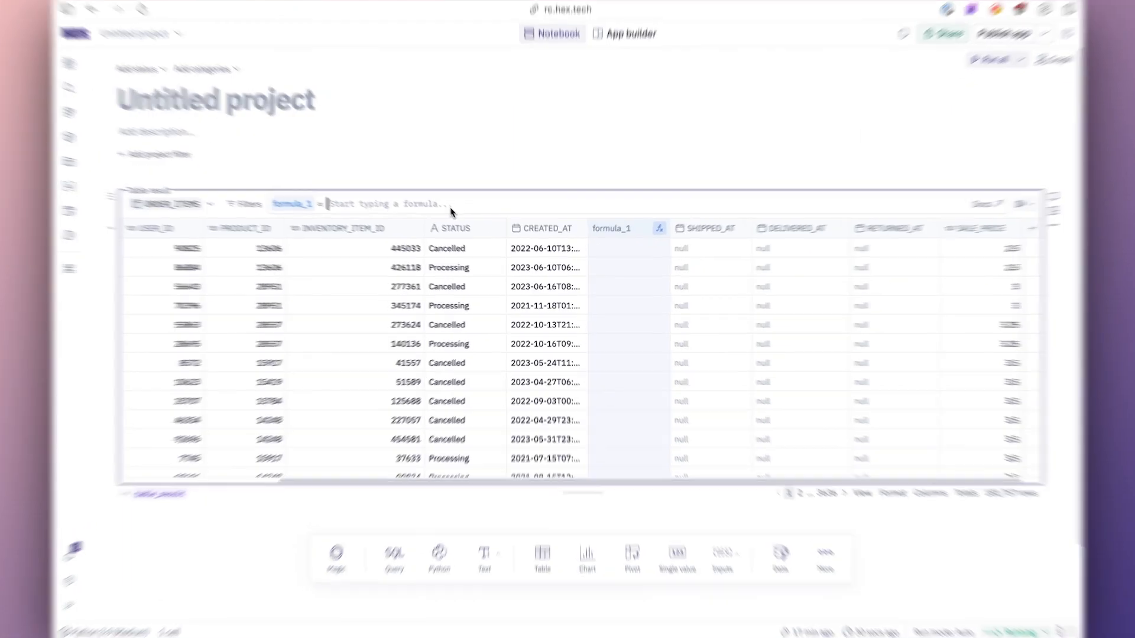
type("day(")
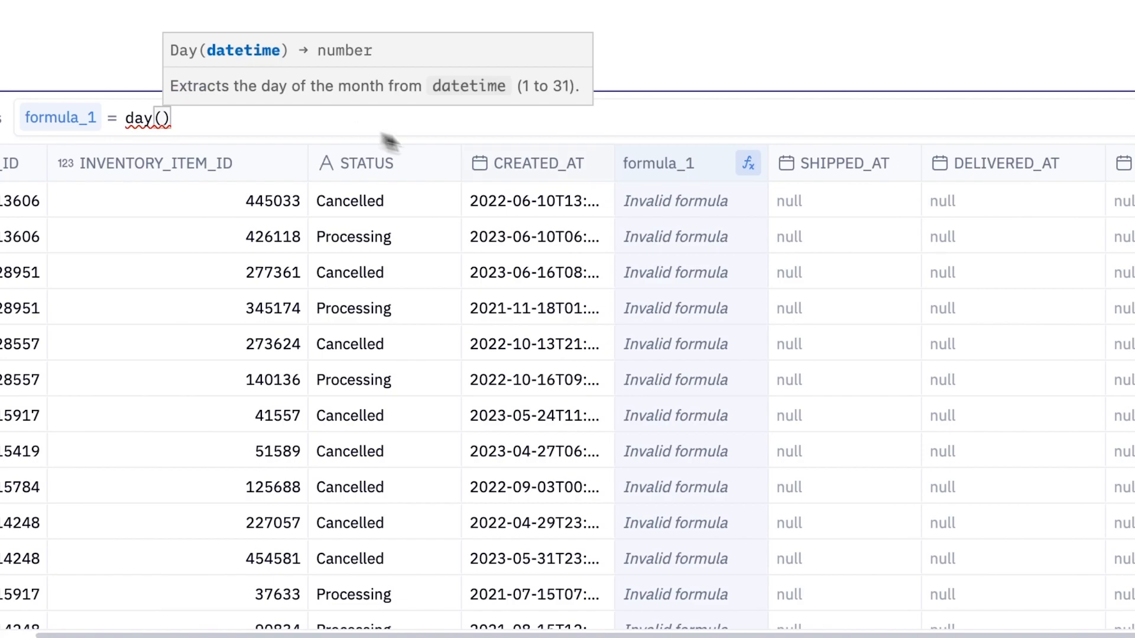
left_click(980, 239)
left_click(501, 122)
type("- ")
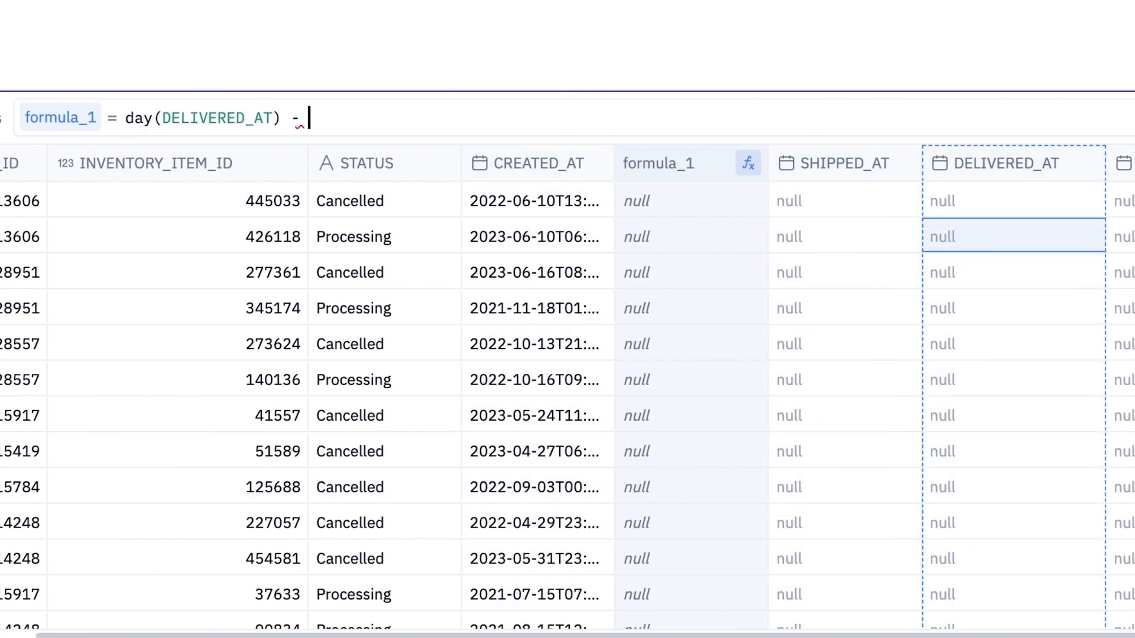
type("day")
left_click(440, 140)
left_click(786, 261)
Wrap the whole day-difference expression in Abs( ) and apply the formula.
left_click_drag(494, 129, 127, 120)
type("(")
key("Left")
key("Left")
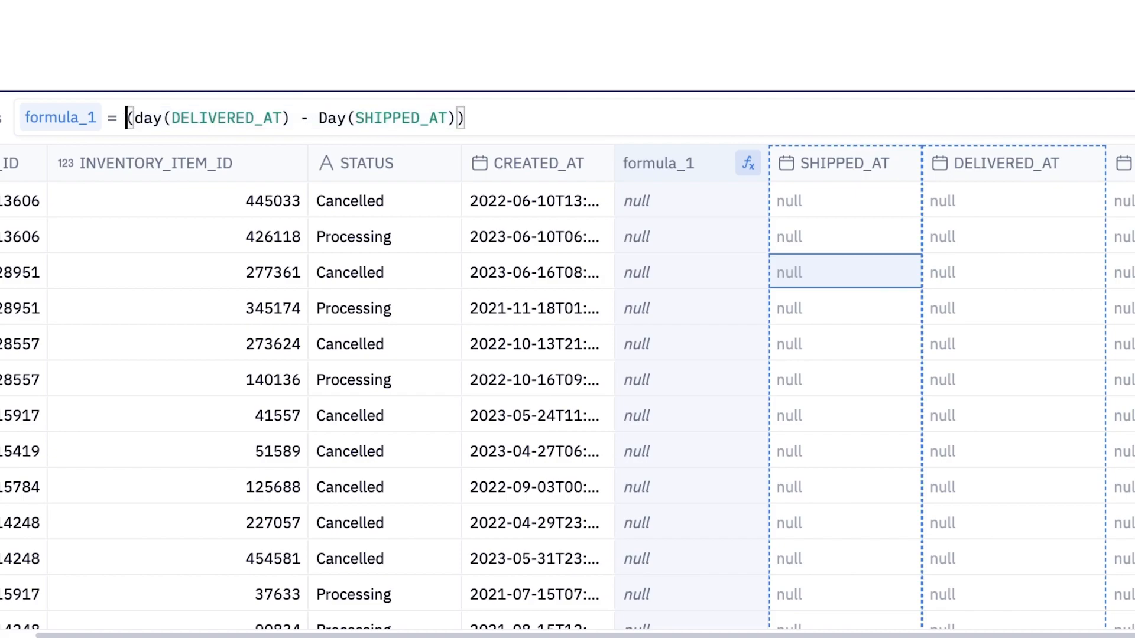
type("Abs")
left_click(582, 118)
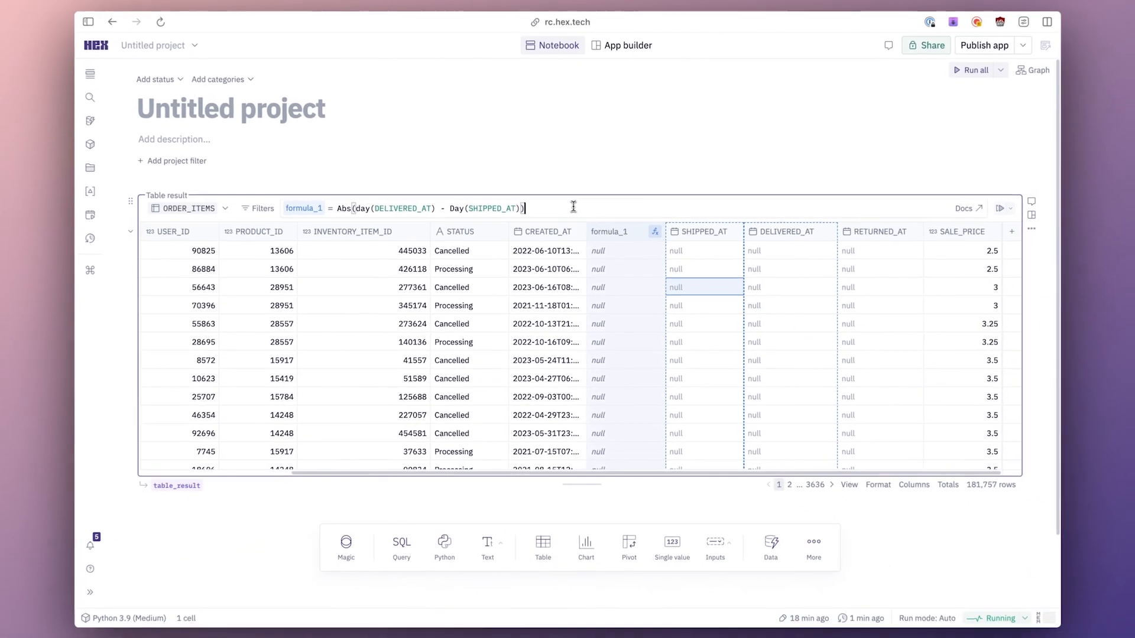
key("Return")
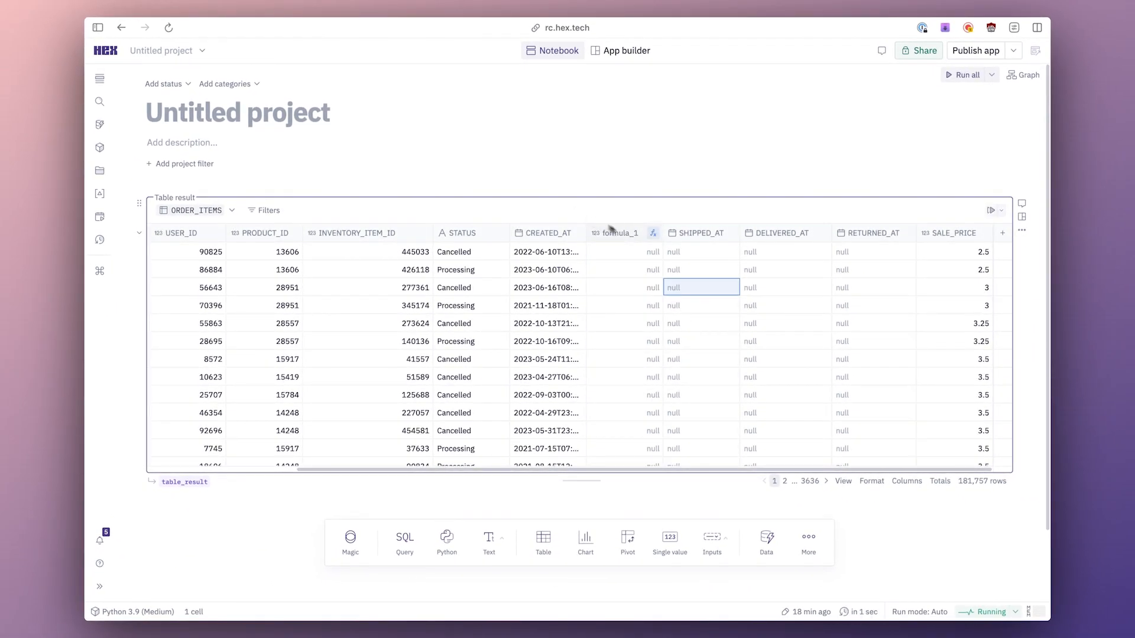
Rename the new formula column as Delivery_days.
left_click(637, 237)
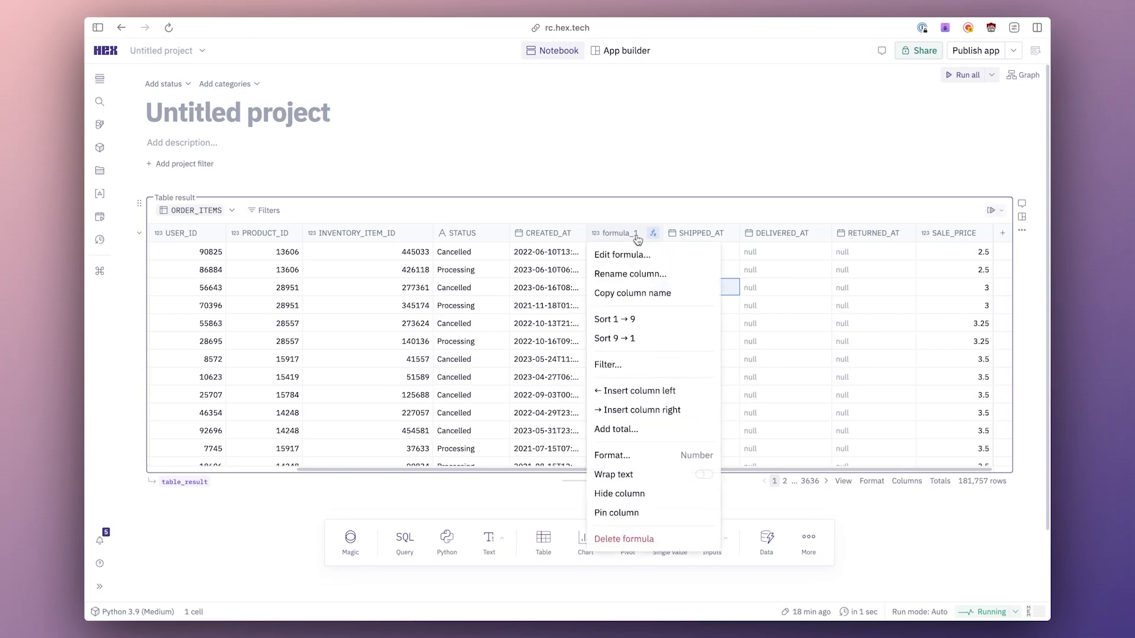
left_click(630, 273)
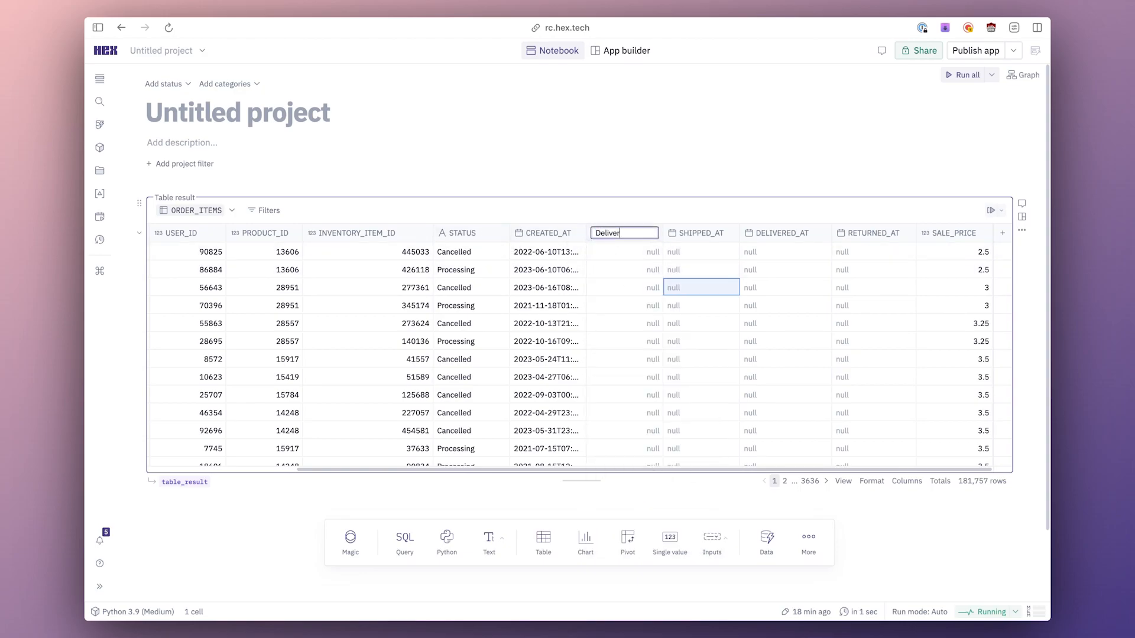
type("Delivery_days")
key("Return")
Sort Delivery_days from highest to lowest and add an Avg total for that column.
left_click(629, 235)
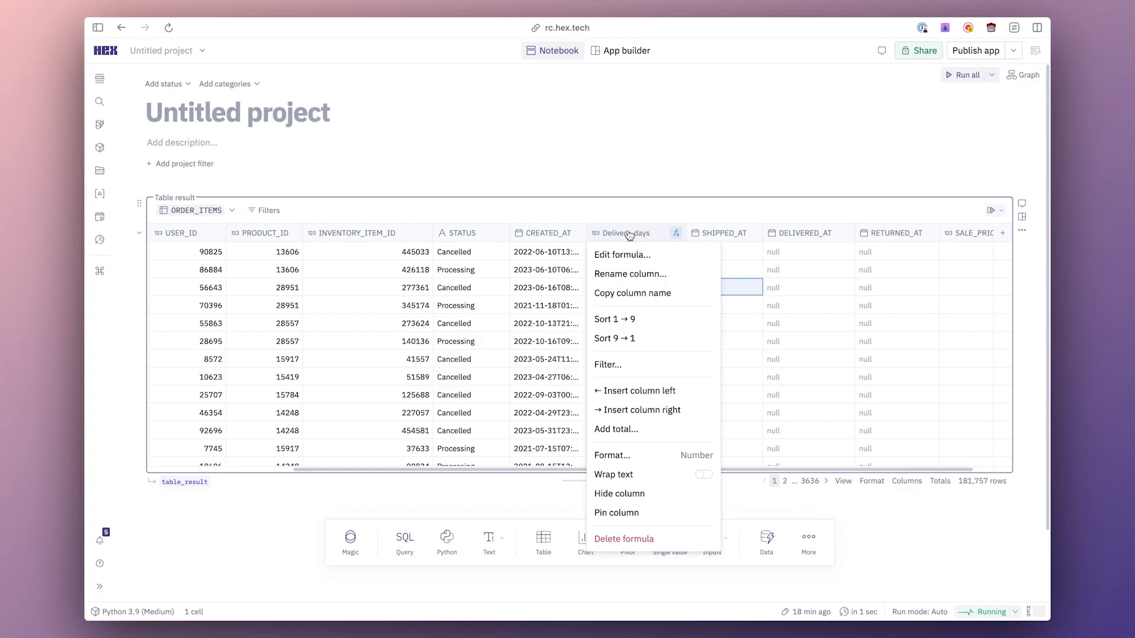
left_click(630, 336)
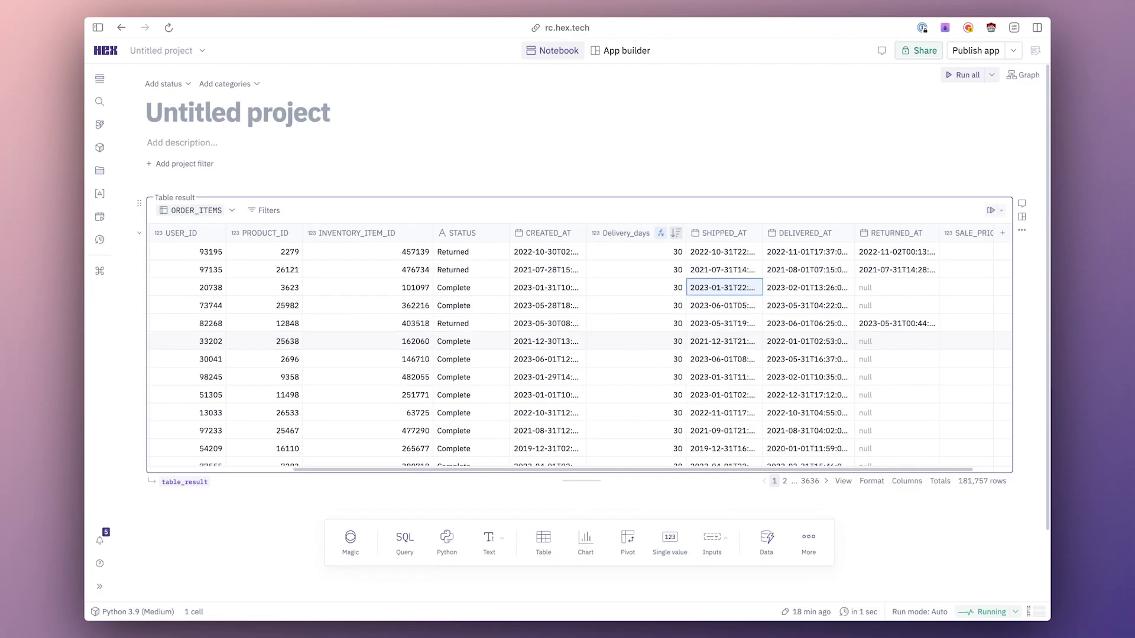
left_click(939, 482)
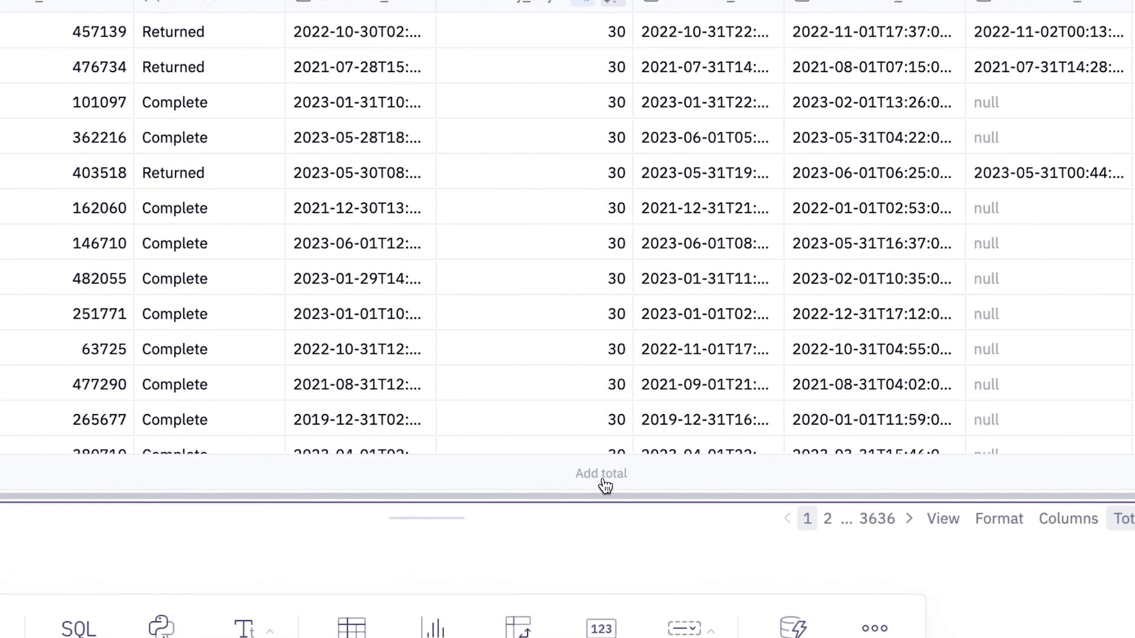
left_click(668, 476)
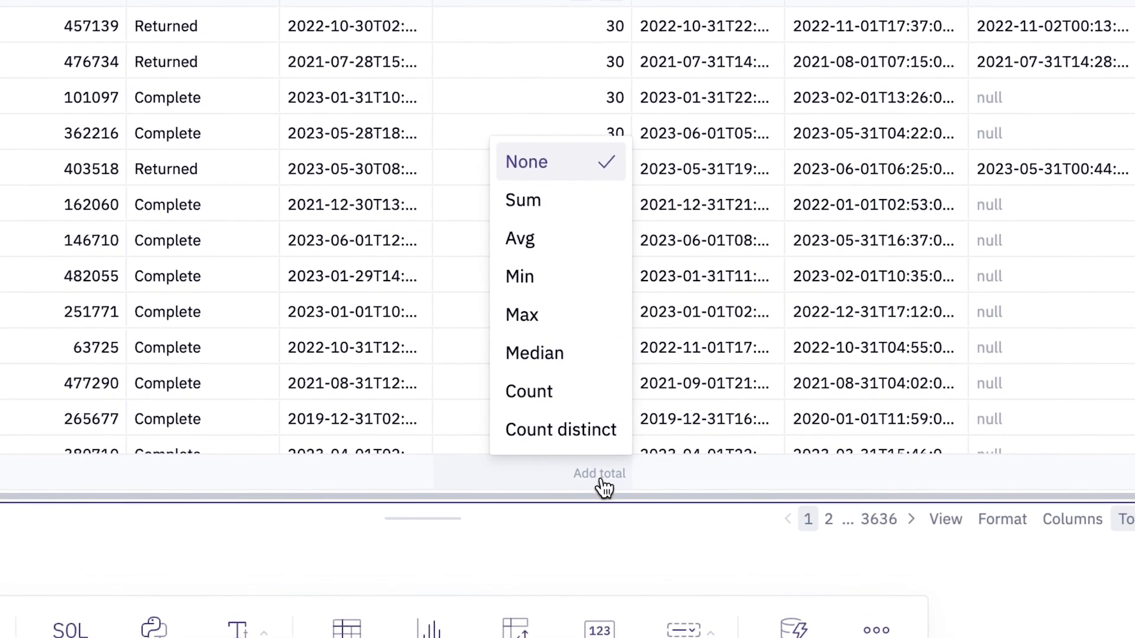
left_click(534, 251)
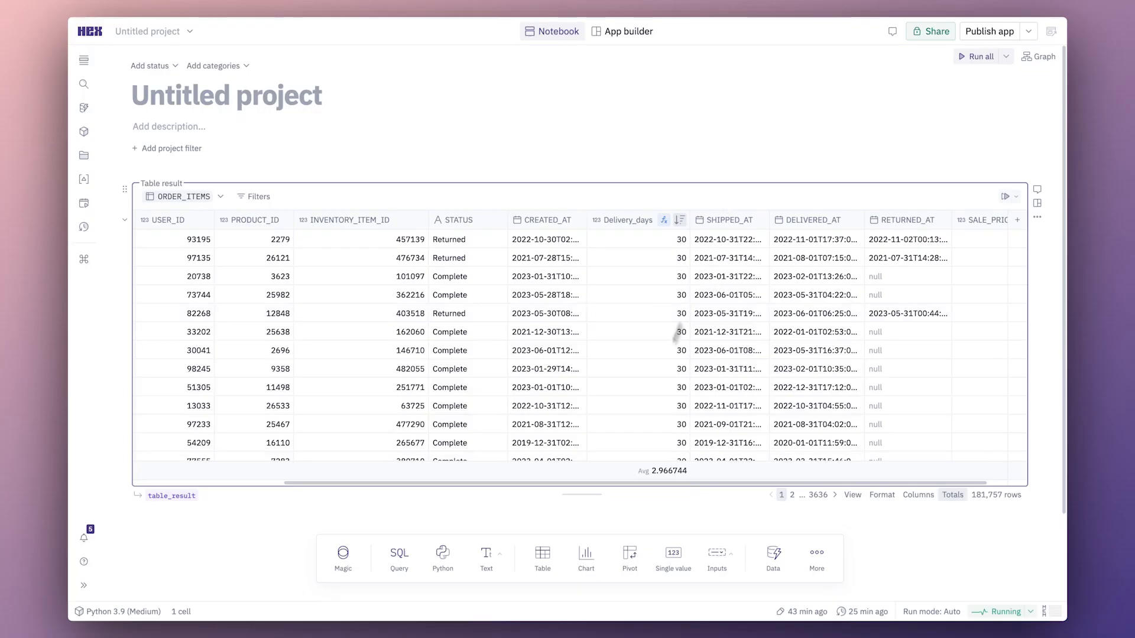
Add a chart cell based on table_result and use the Stacked column chart type.
left_click(586, 556)
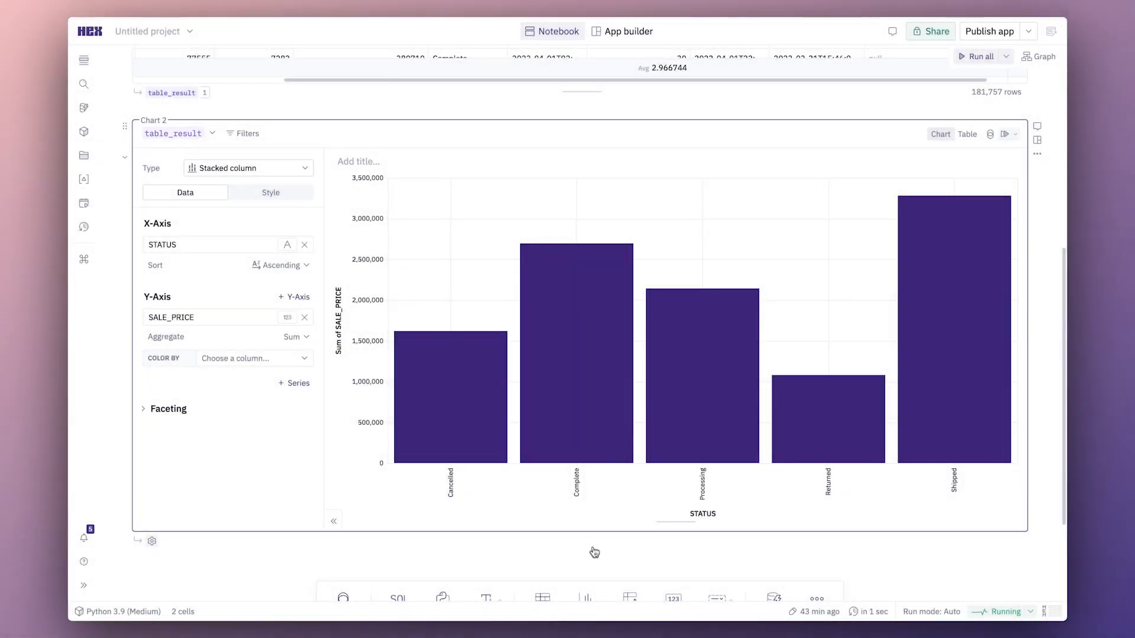
mouse_move(427, 375)
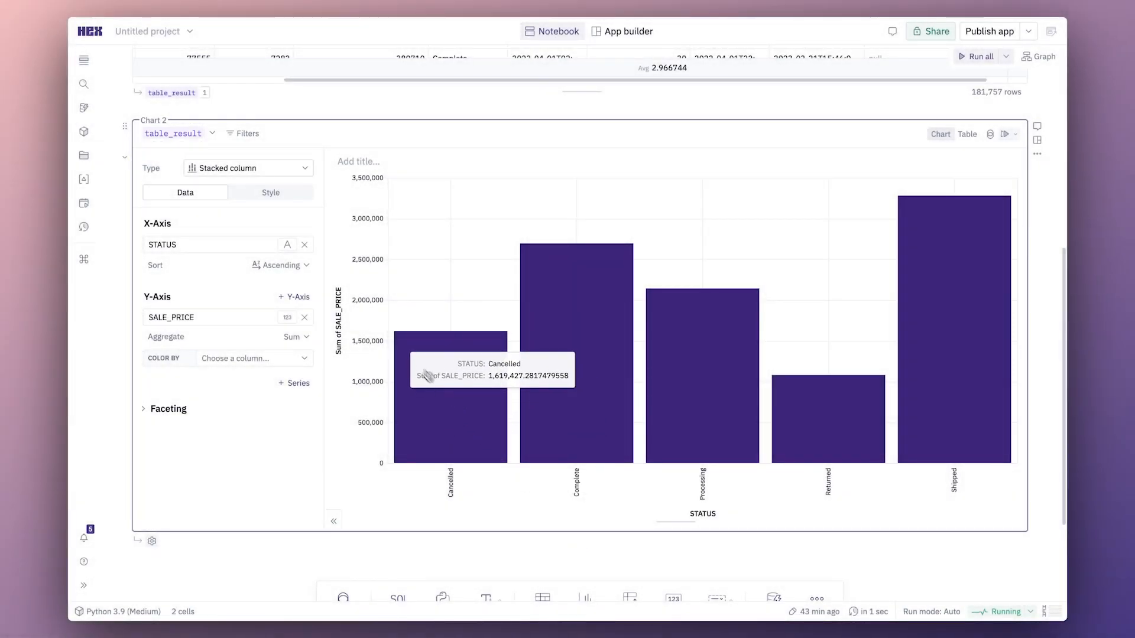
left_click(278, 174)
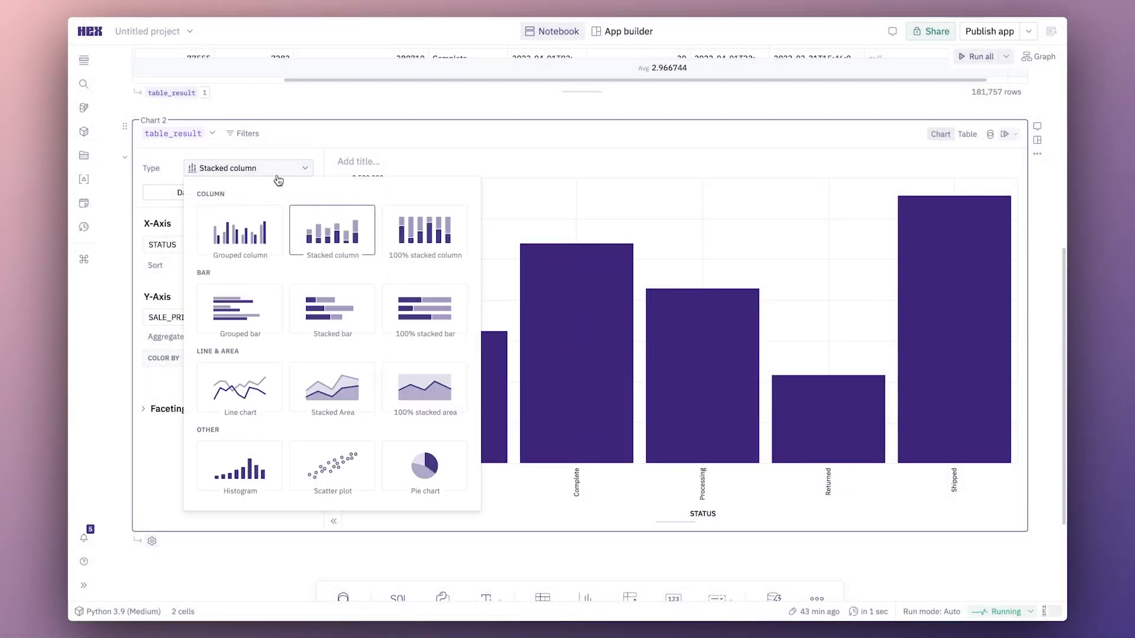
left_click(319, 230)
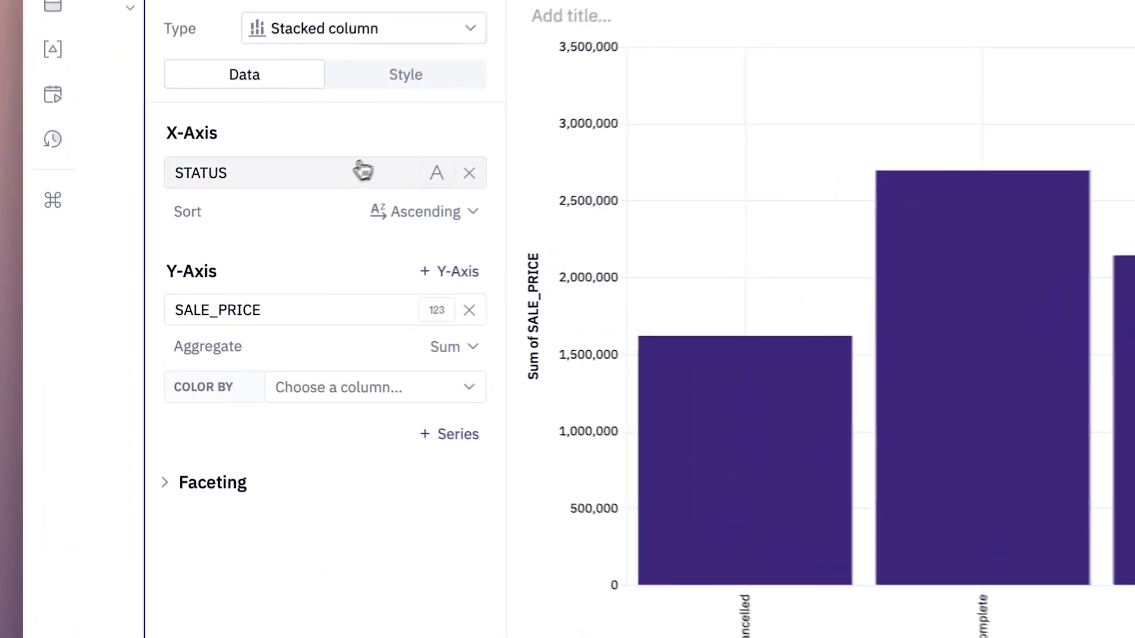
Set the chart's X-axis to CREATED_AT with Month as the time unit.
left_click(232, 246)
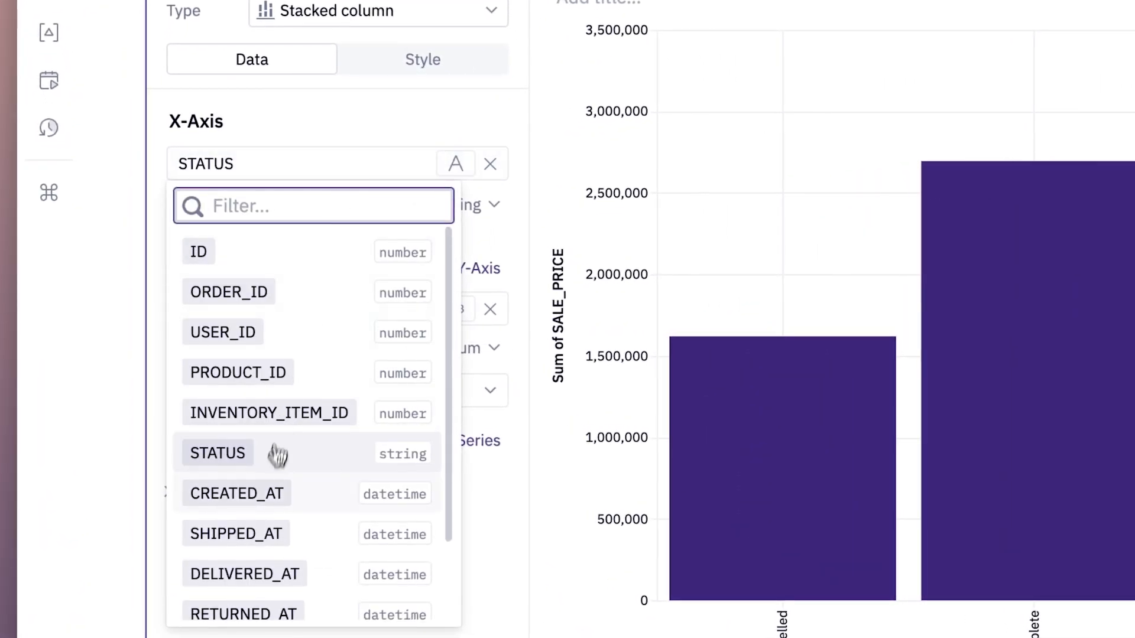
left_click(269, 490)
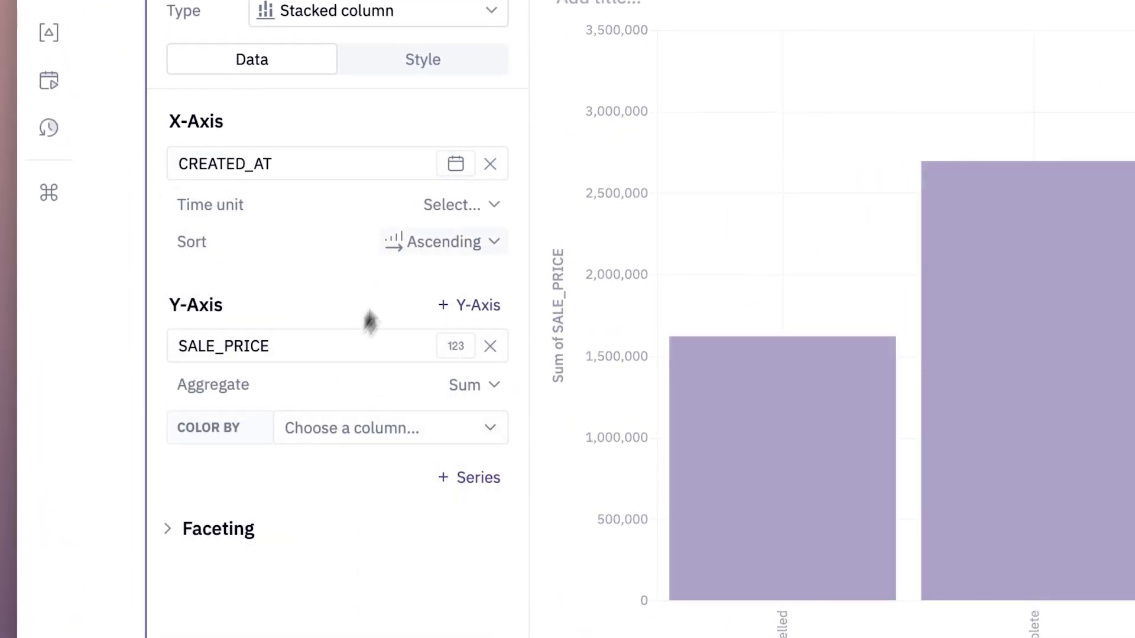
left_click(455, 206)
left_click(480, 392)
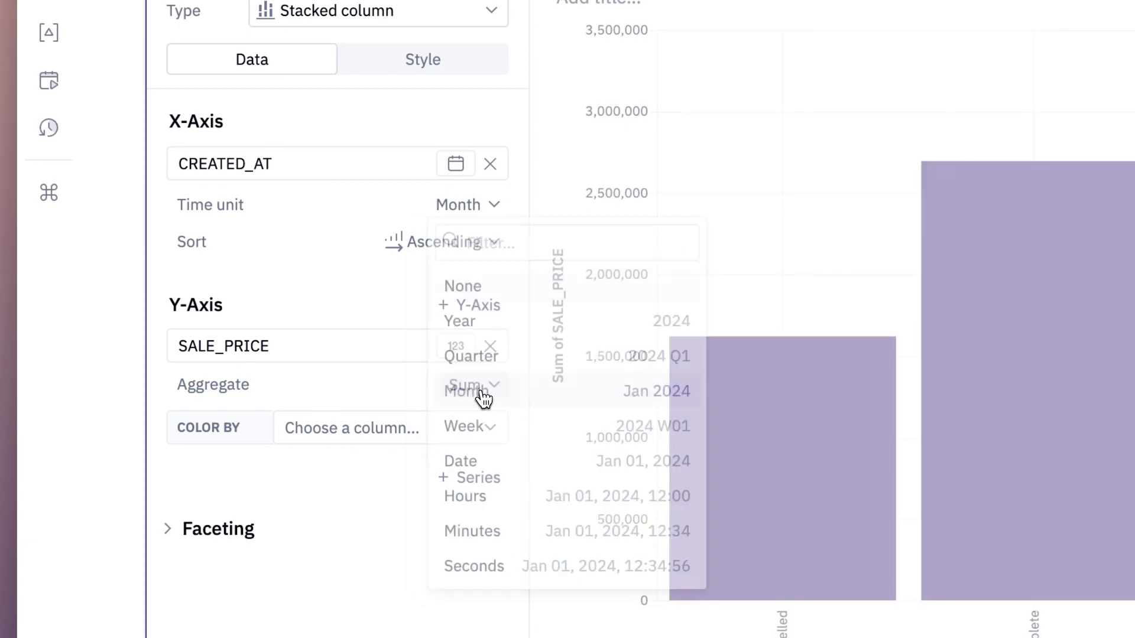
Plot the count of CREATED_AT on the chart's Y-axis and color the columns by STATUS.
left_click(386, 357)
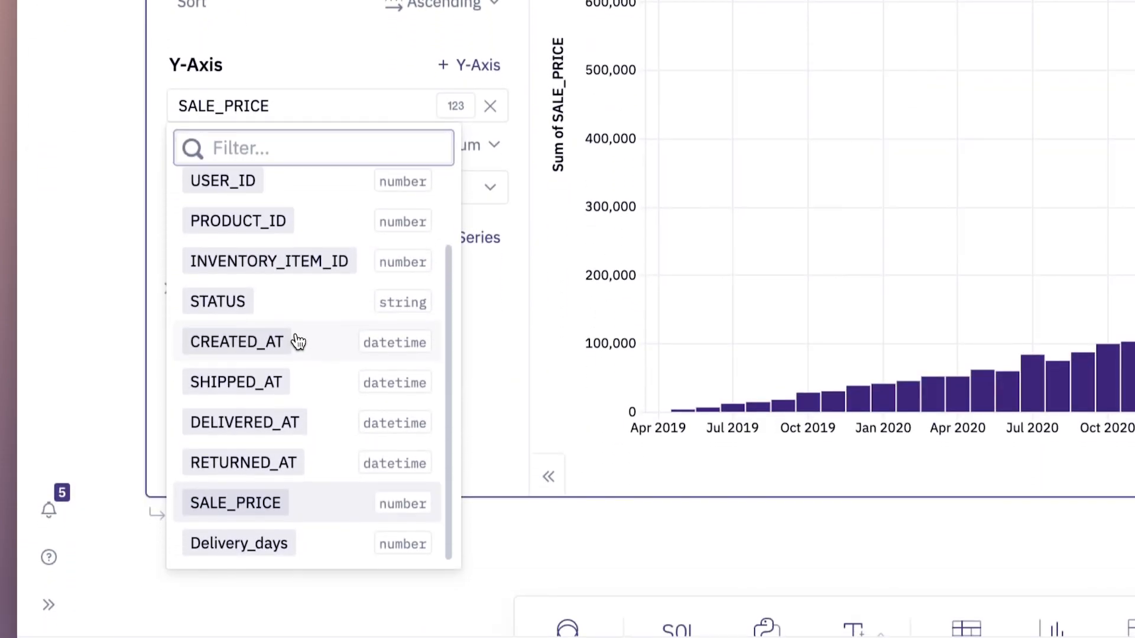
left_click(296, 439)
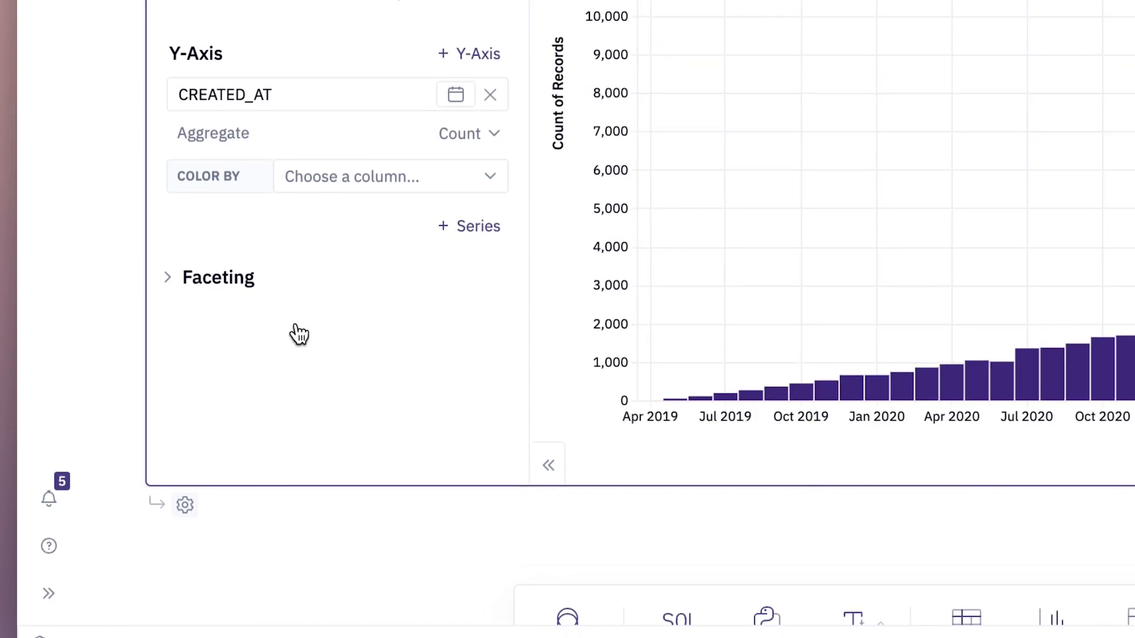
left_click(370, 189)
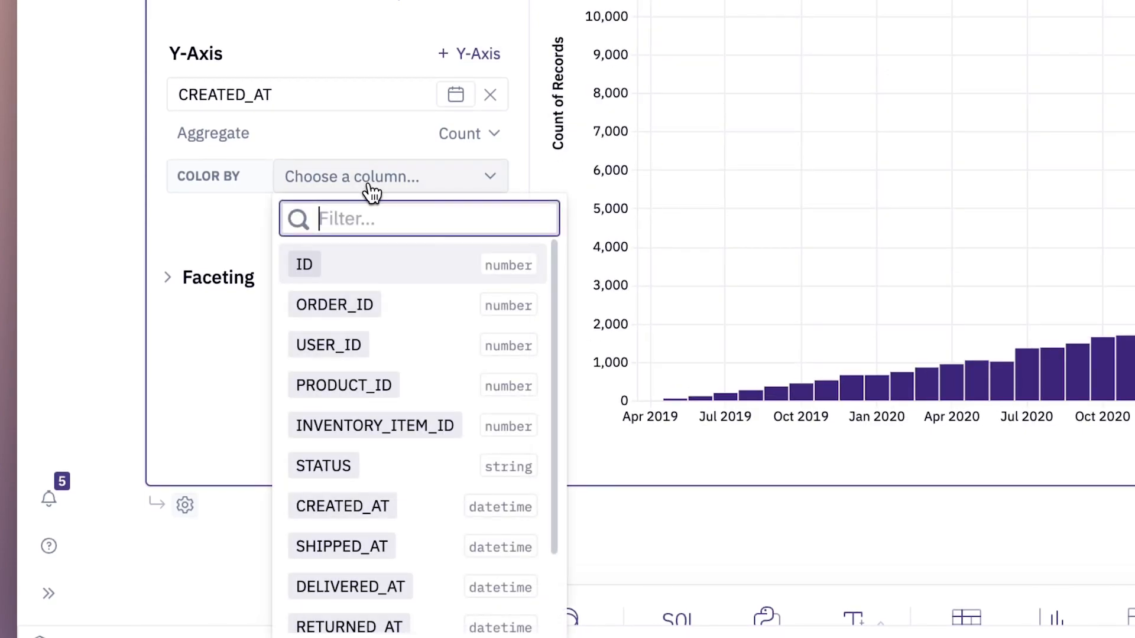
left_click(367, 465)
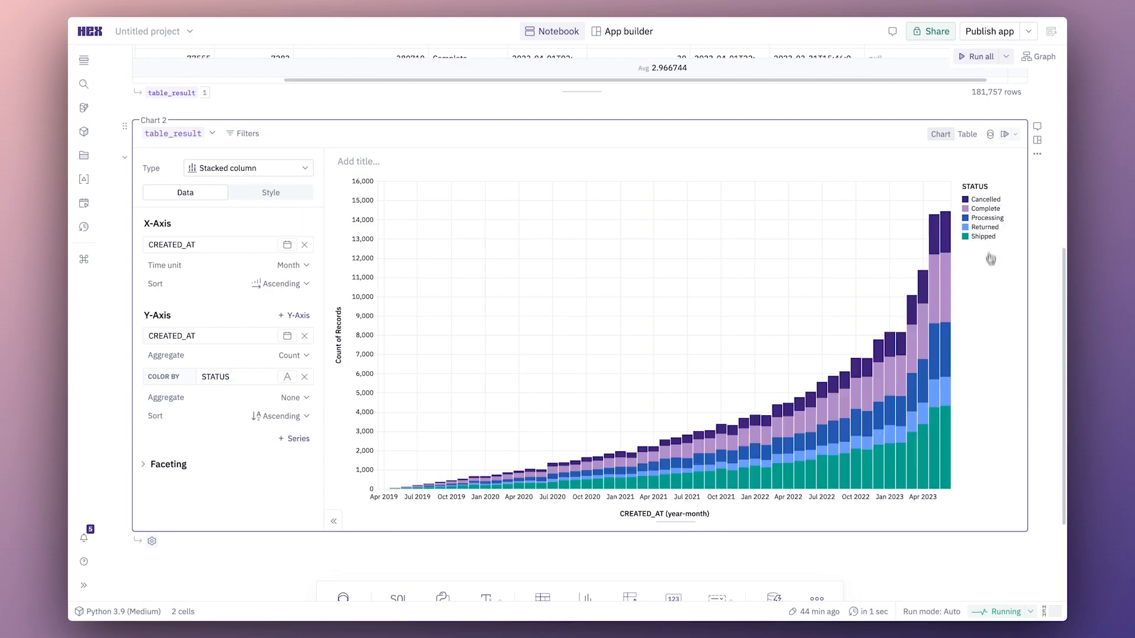
Change the order status chart to the 100% stacked column type.
left_click(307, 169)
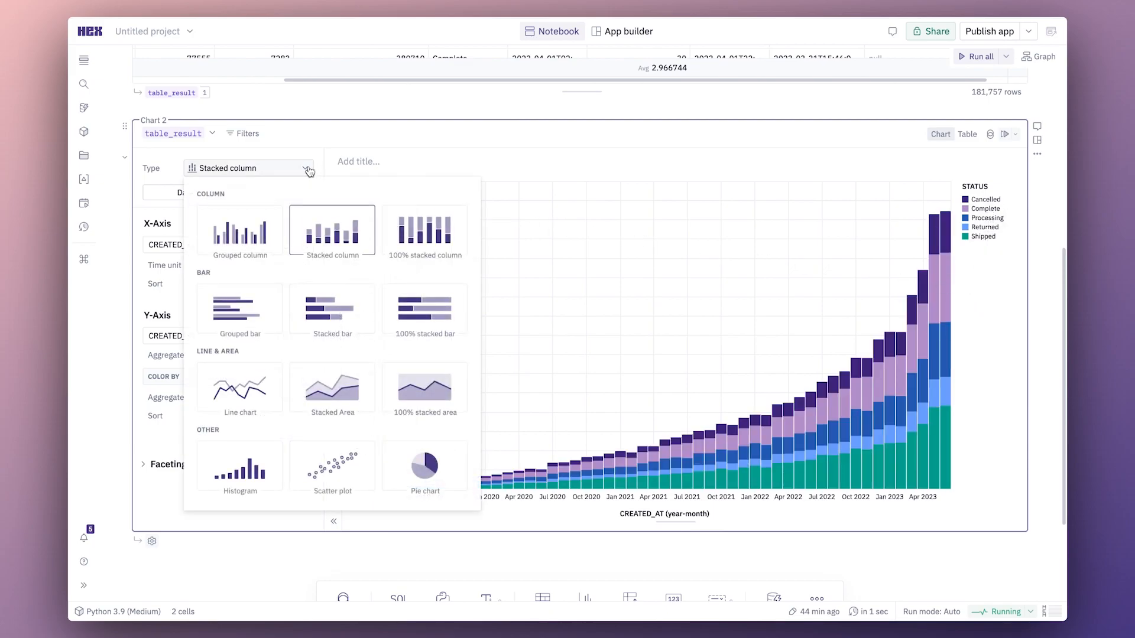
left_click(404, 224)
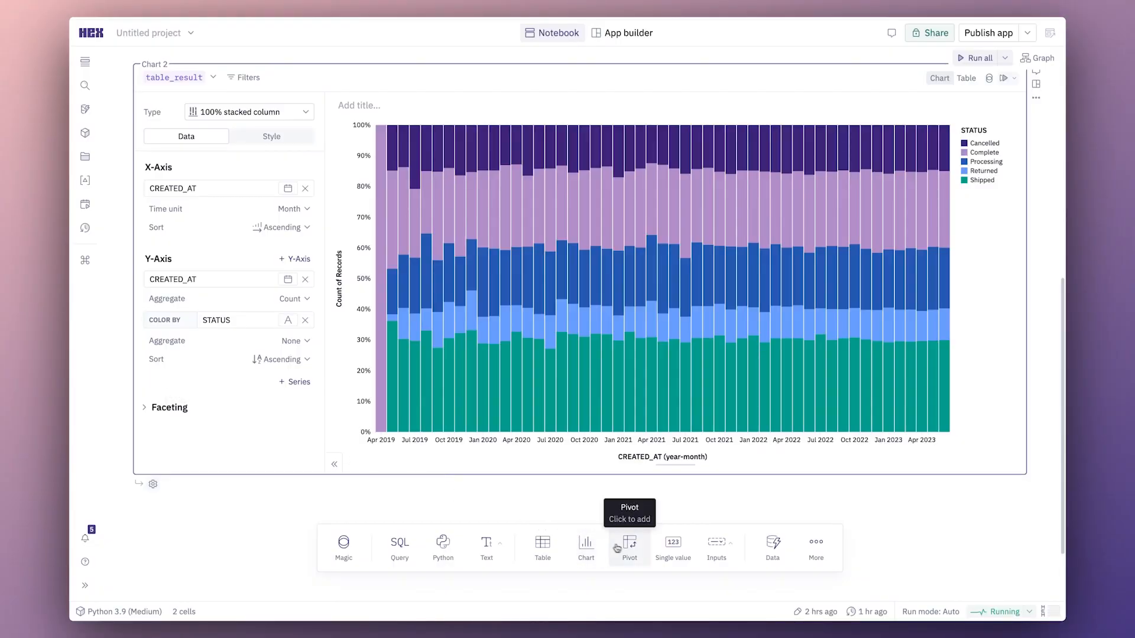
Add a pivot cell based on table_result with USER_ID as rows and ORDER_ID as values.
left_click(630, 540)
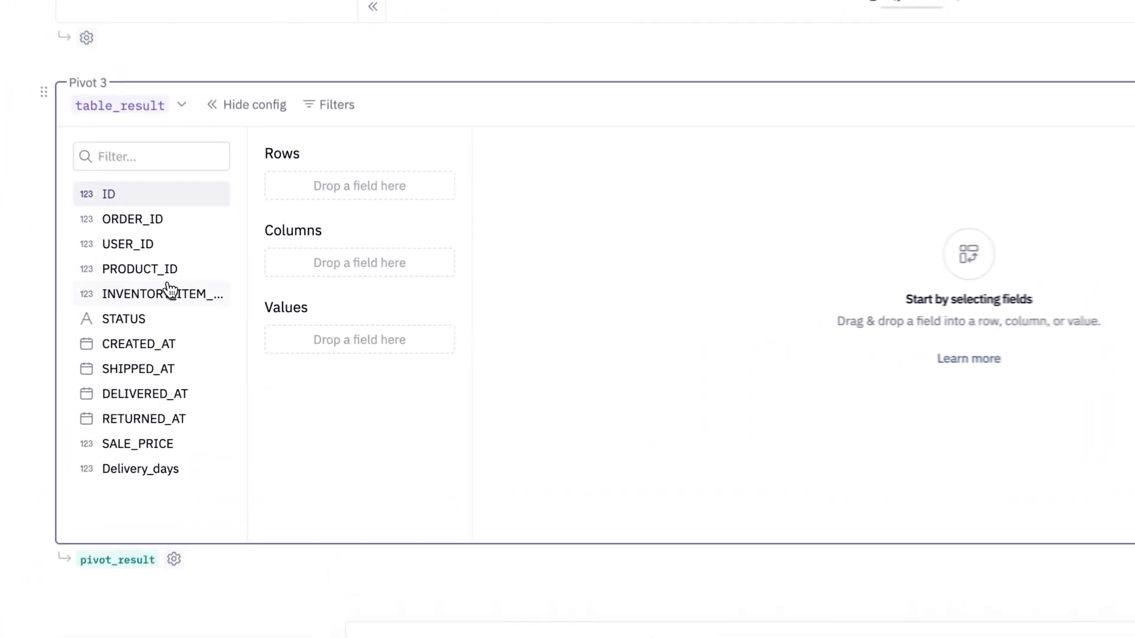
left_click_drag(187, 285, 191, 290)
left_click_drag(139, 249, 325, 187)
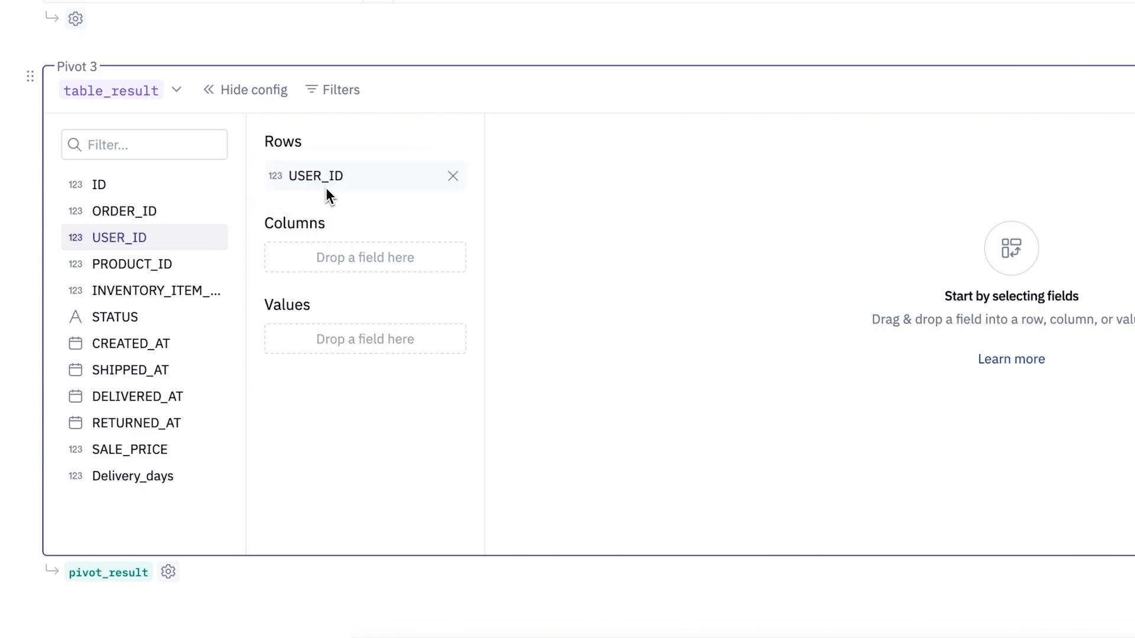
left_click_drag(195, 209, 354, 338)
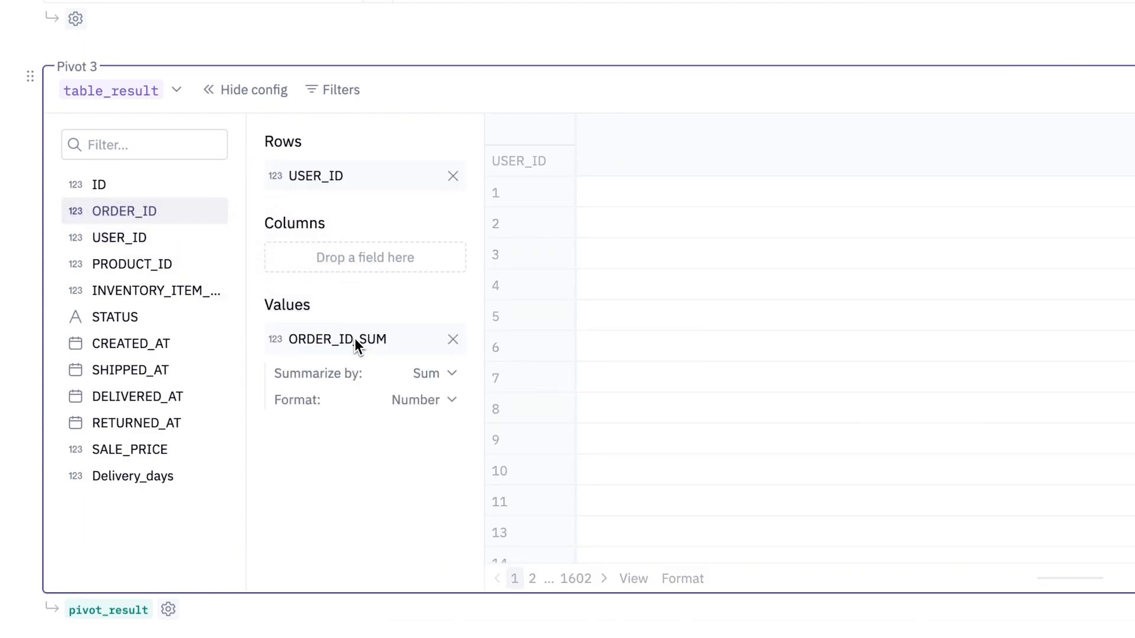
Summarize ORDER_ID by distinct count in the pivot's values.
left_click(430, 381)
left_click(390, 605)
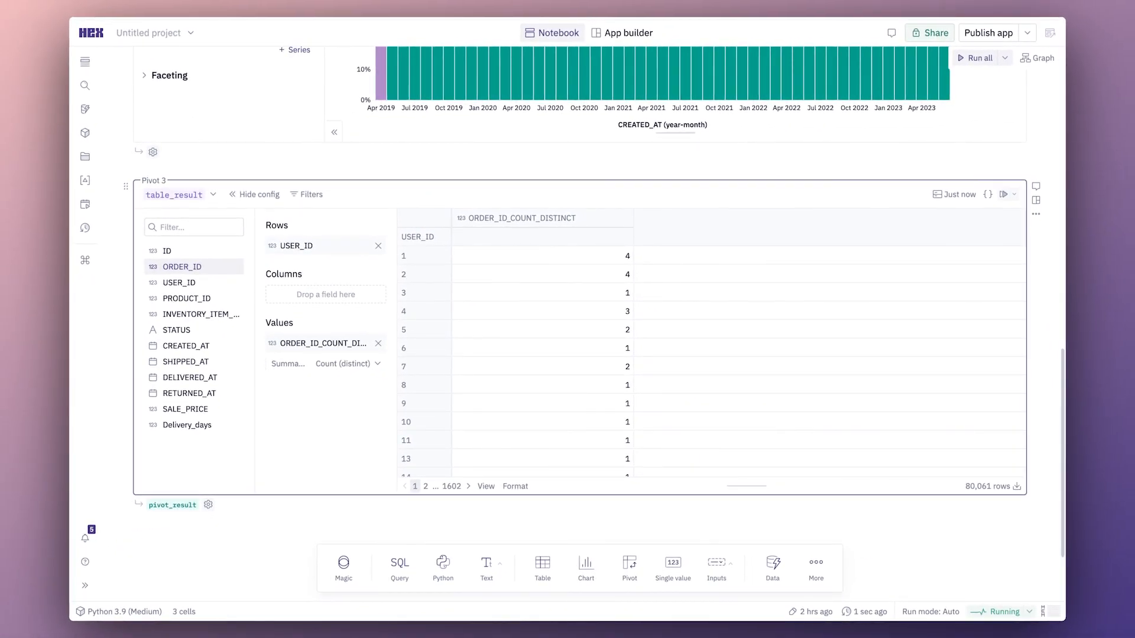
Add a chart cell based on pivot_result and set its type to Histogram.
left_click(583, 566)
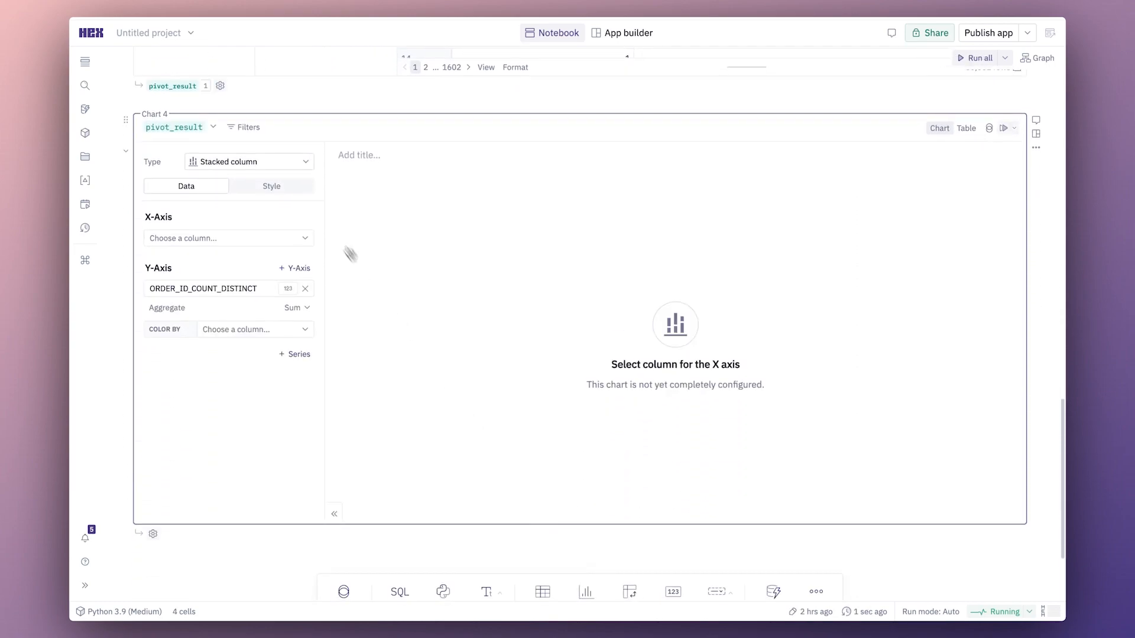
left_click(298, 171)
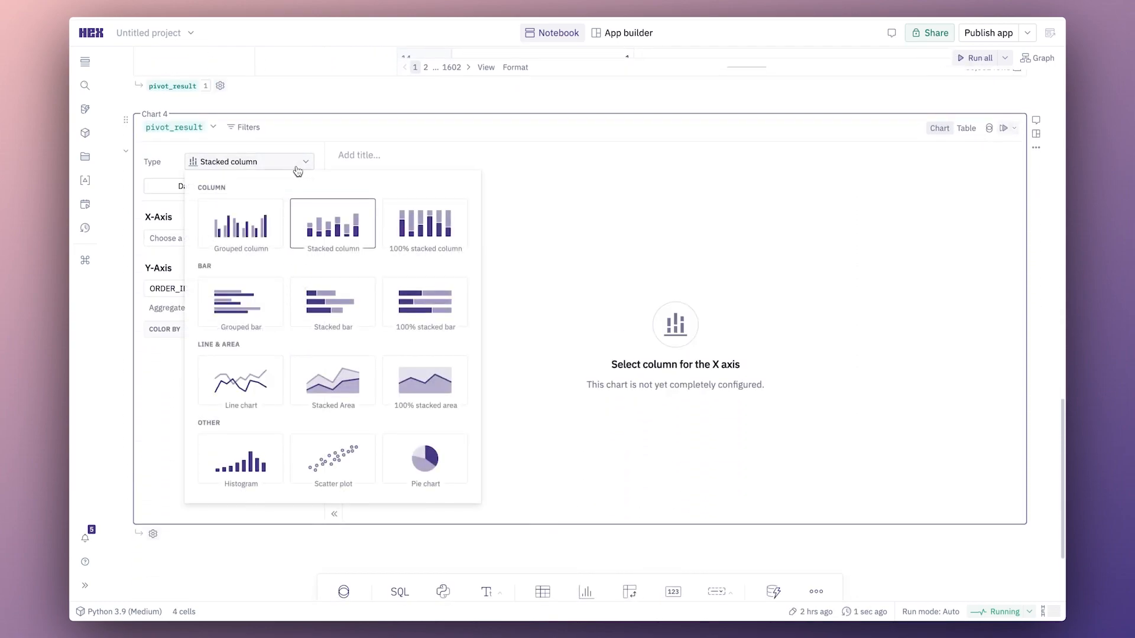
left_click(246, 455)
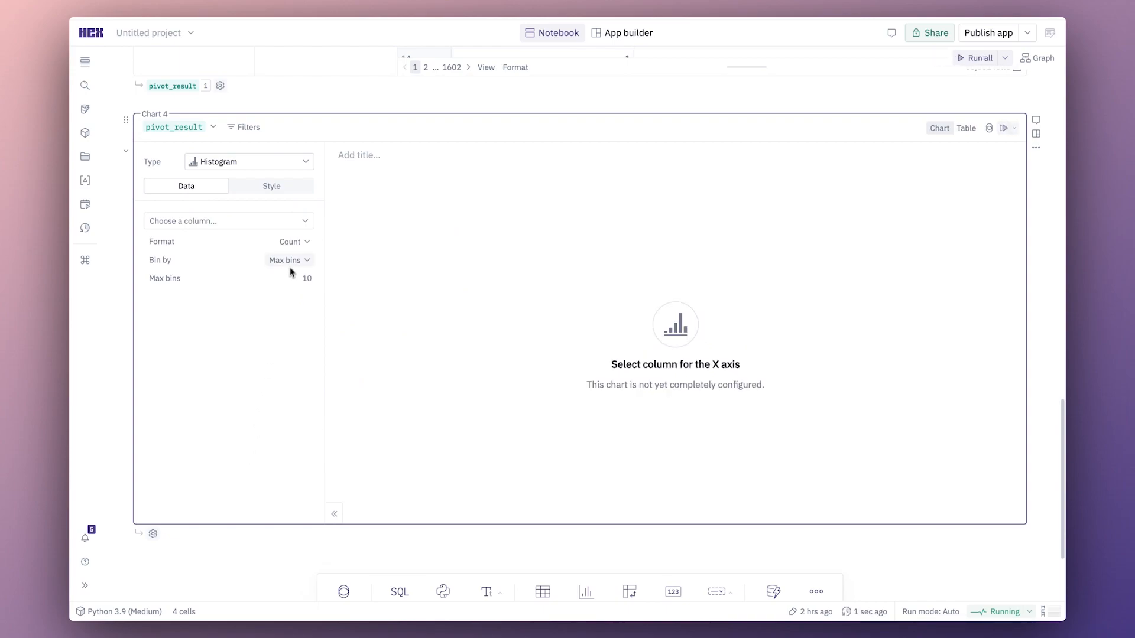
Choose ORDER_ID_COUNT_DISTINCT as the histogram's column.
left_click(298, 246)
left_click(296, 246)
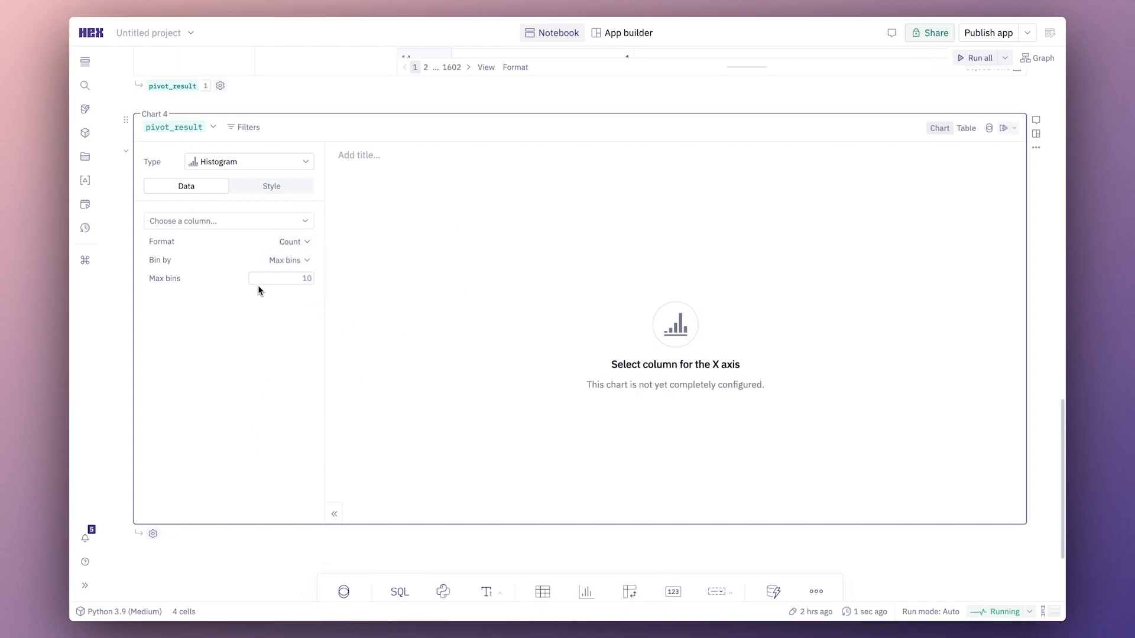
left_click(284, 267)
left_click(270, 223)
left_click(269, 224)
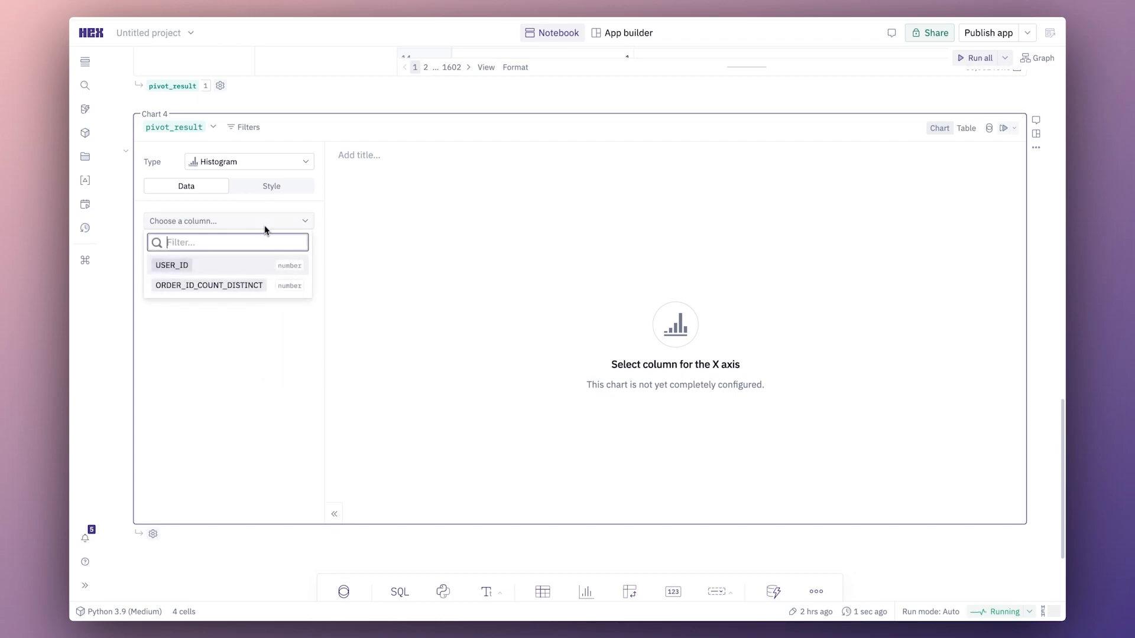
left_click(237, 286)
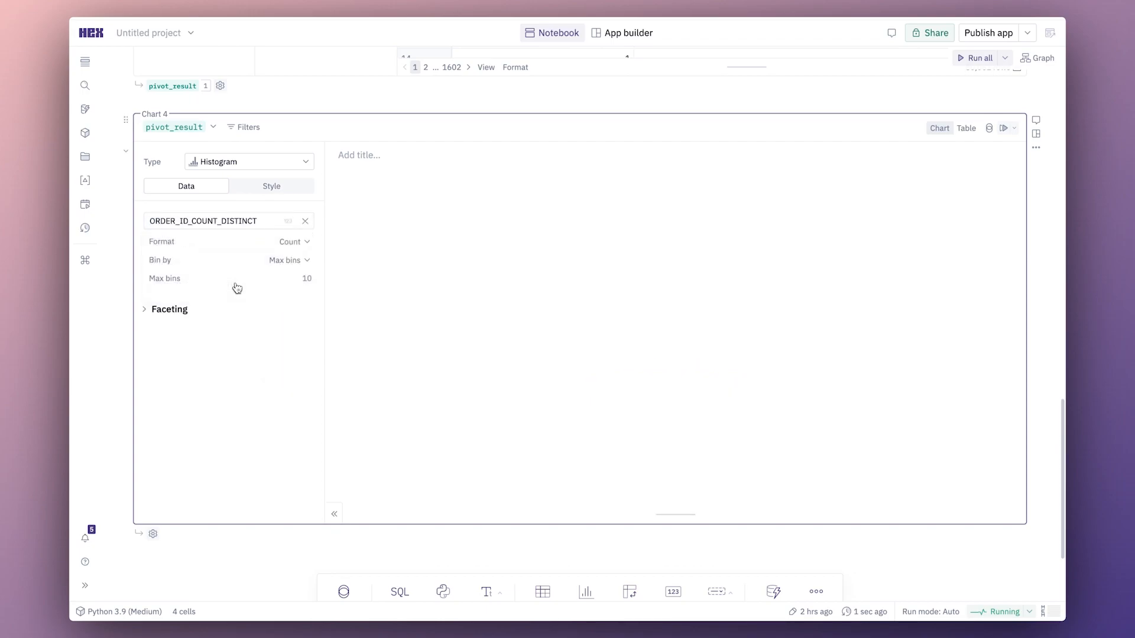
Bin the histogram by column value and format it as a percentage of records.
left_click(293, 264)
left_click(310, 348)
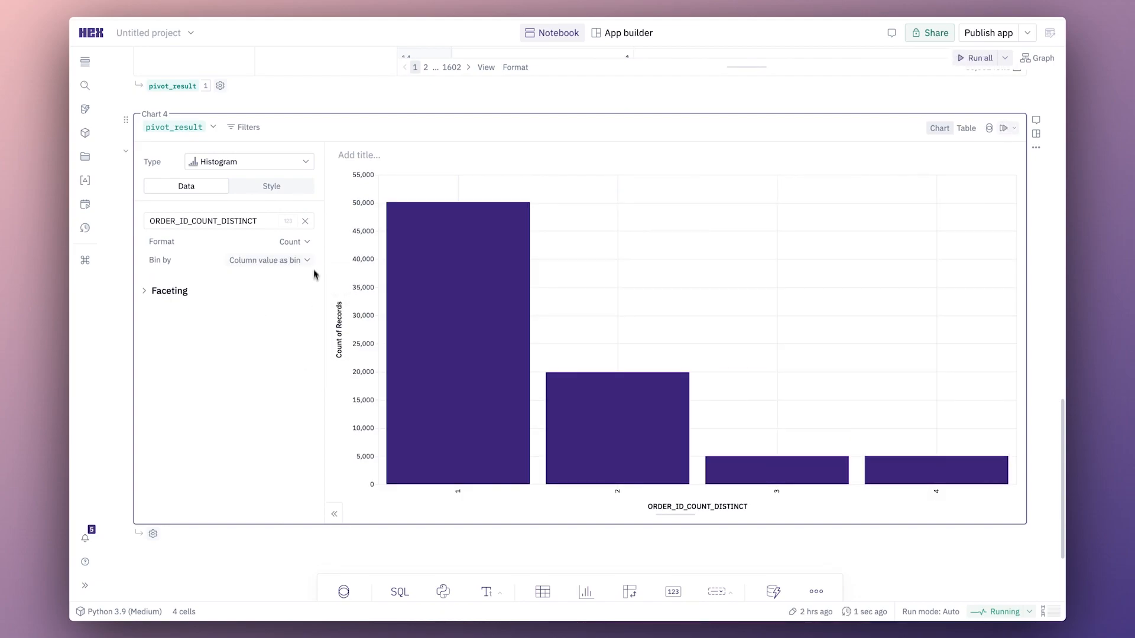
left_click(307, 243)
left_click(319, 299)
Turn on data labels for the histogram bars.
left_click(269, 187)
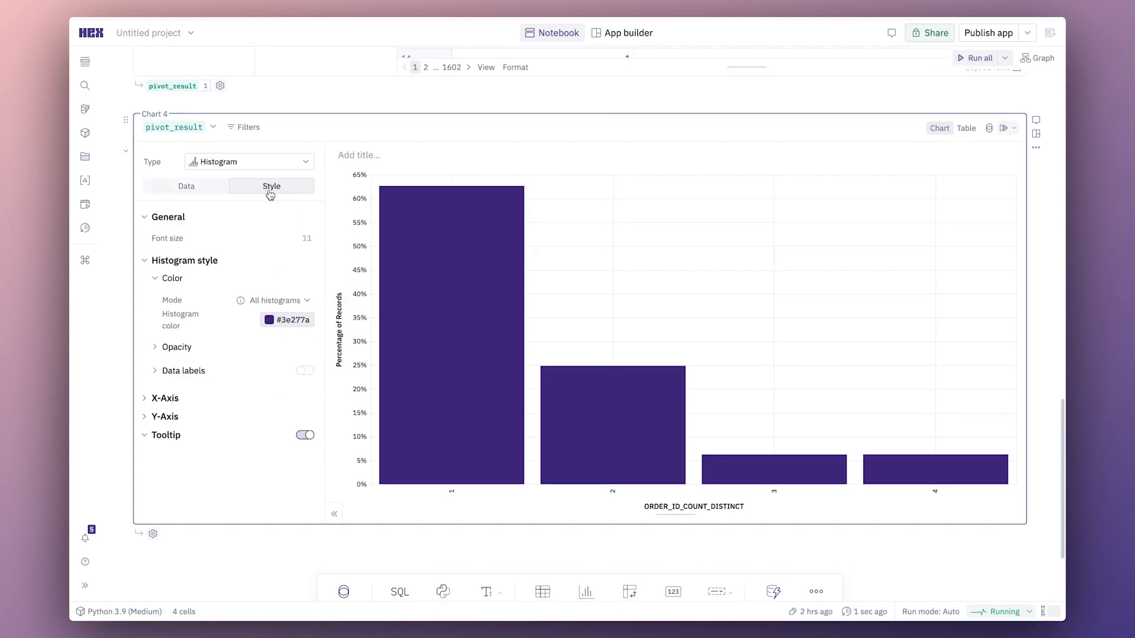
left_click(293, 372)
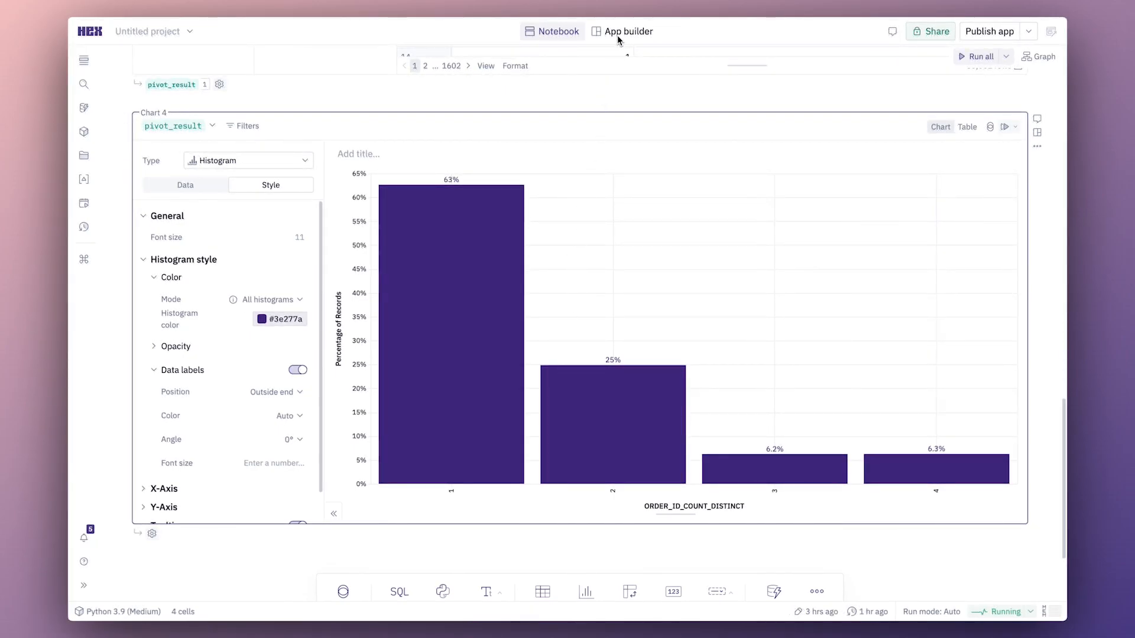
Switch to the app builder and remove the orders-per-user pivot table from the app layout.
left_click(618, 35)
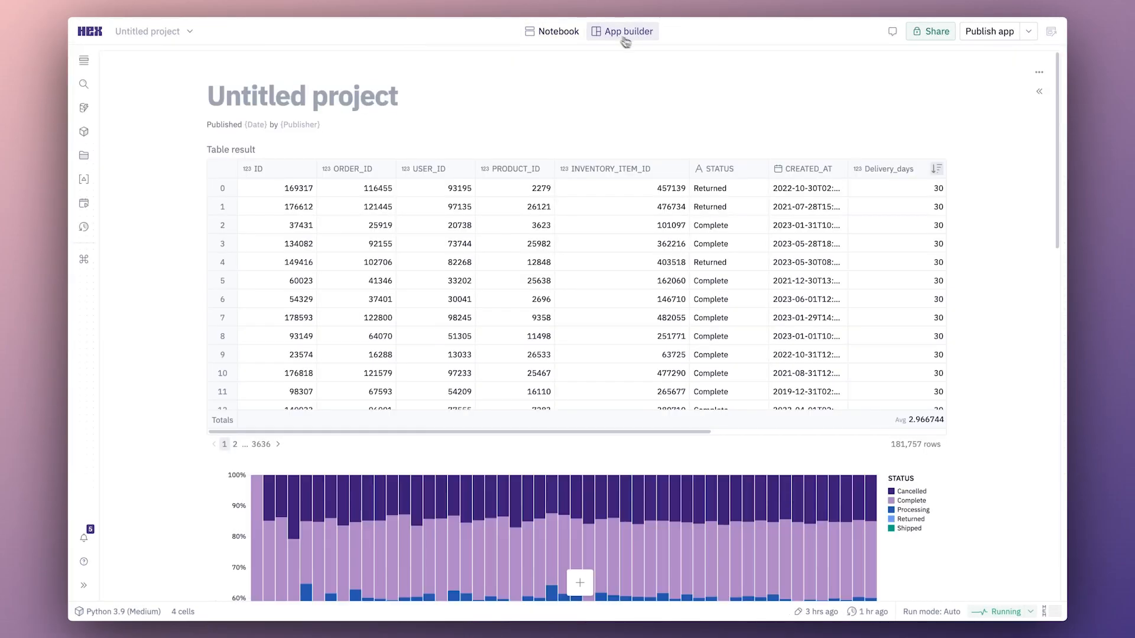
scroll(974, 241, "down", 7)
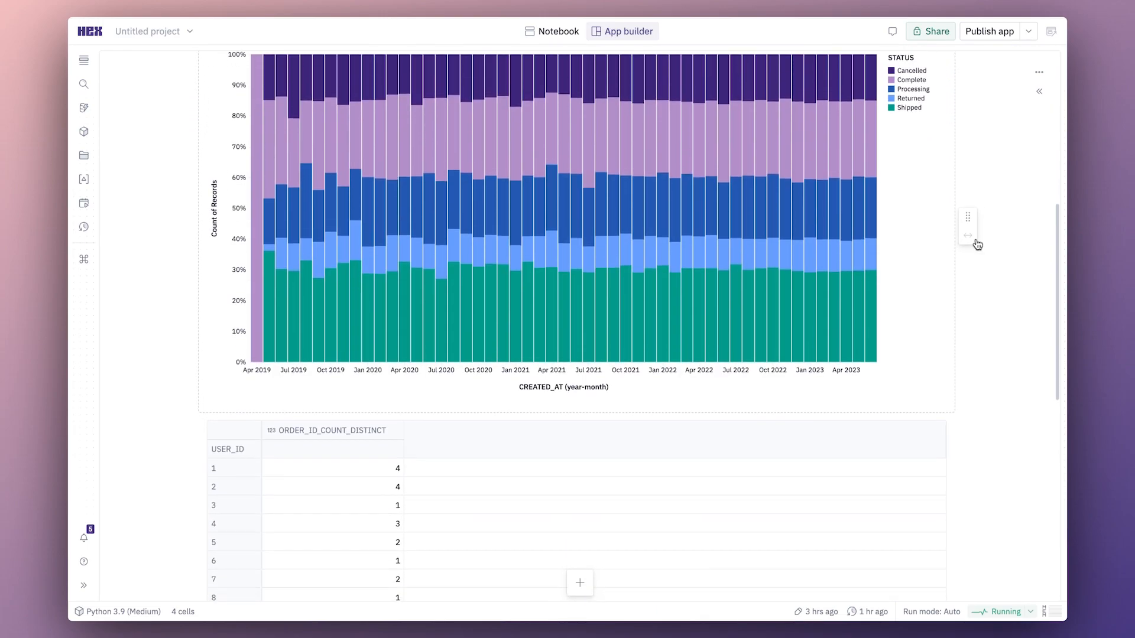
scroll(978, 245, "down", 4)
left_click(942, 225)
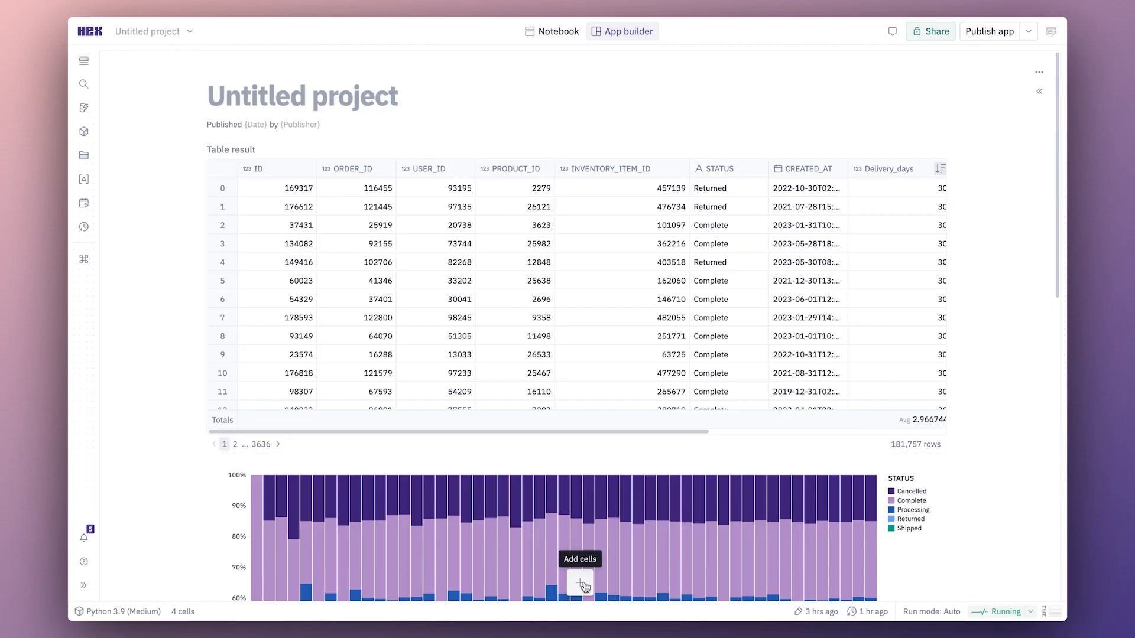
Add a text cell above the result table with the heading "Preview of the data".
left_click(582, 585)
left_click(449, 566)
left_click_drag(419, 515, 517, 147)
left_click(317, 156)
type("# Preview of the data")
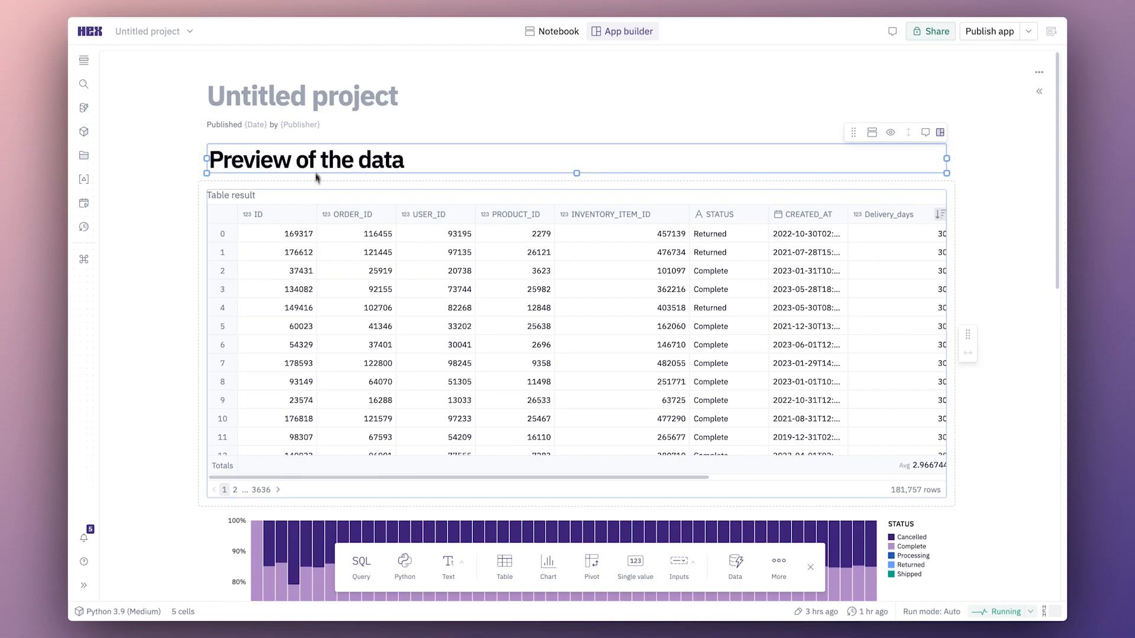
Add a text cell above the order status chart with the heading "Order fulfillment".
scroll(317, 158, "down", 4)
left_click(448, 566)
left_click_drag(425, 522, 502, 287)
left_click(418, 291)
type("# Order fulfillment")
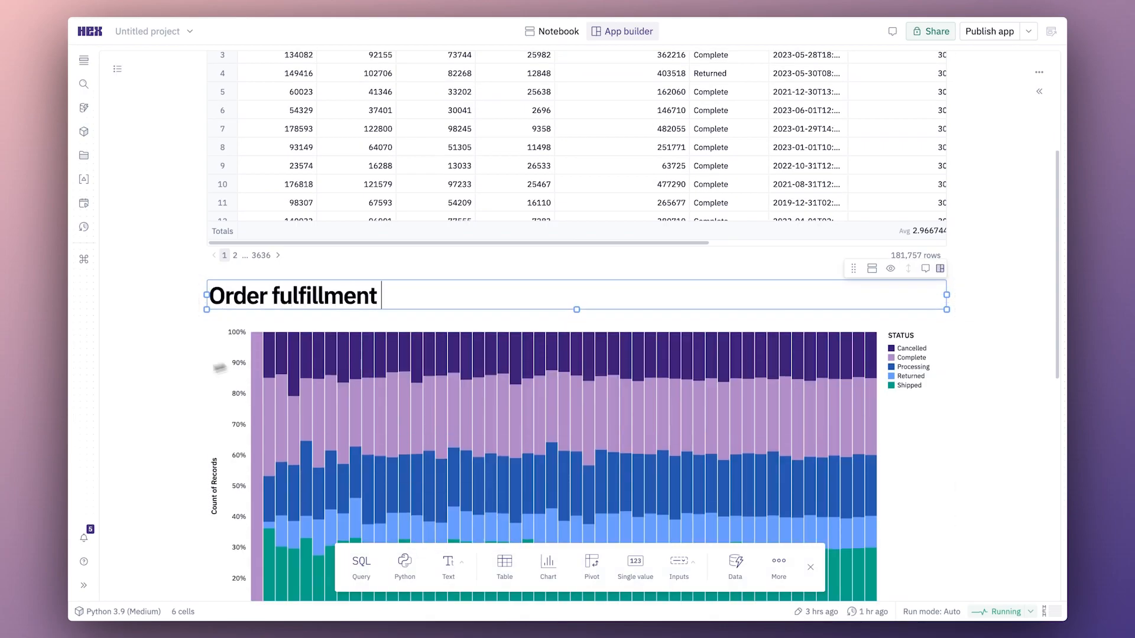
Add a text cell above the histogram with the heading "Customer purchasing behavior".
scroll(418, 355, "down", 7)
left_click(449, 566)
left_click_drag(426, 522, 502, 292)
left_click(342, 301)
type("# Customer purchasing behavior")
scroll(343, 301, "up", 3)
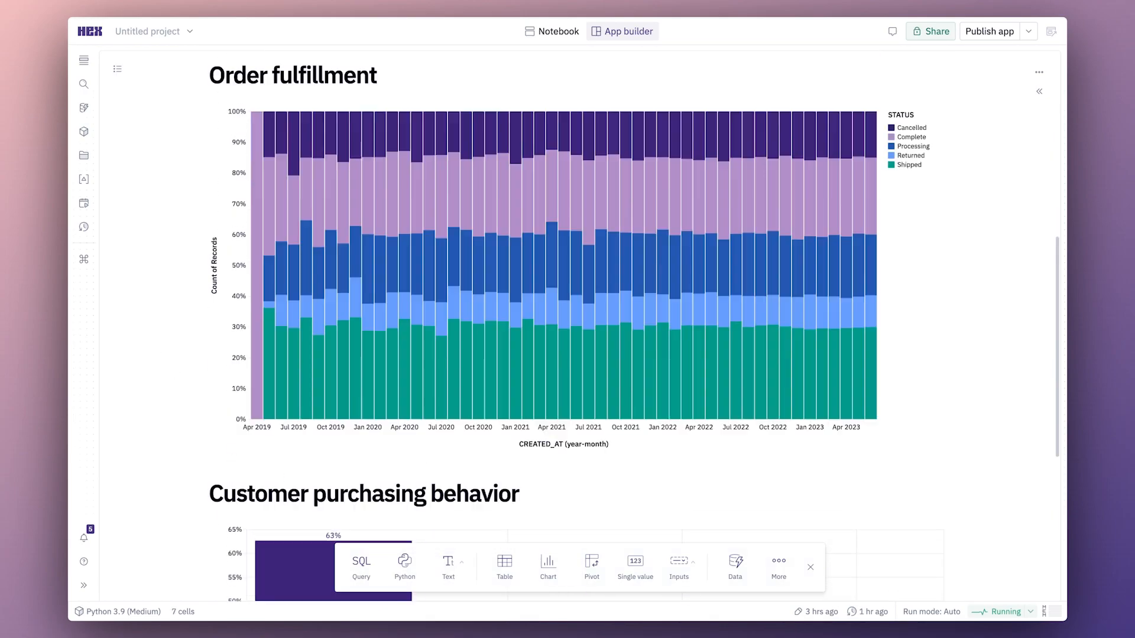
left_click(591, 266)
left_click(973, 142)
left_click(951, 189)
left_click(1041, 64)
left_click(821, 91)
Title the project "Ecommerce EDA".
scroll(591, 266, "up", 8)
left_click(303, 96)
type("Ecommerce EDA")
Open the app's publish preview and check its layout down to the Order fulfillment chart.
left_click(990, 31)
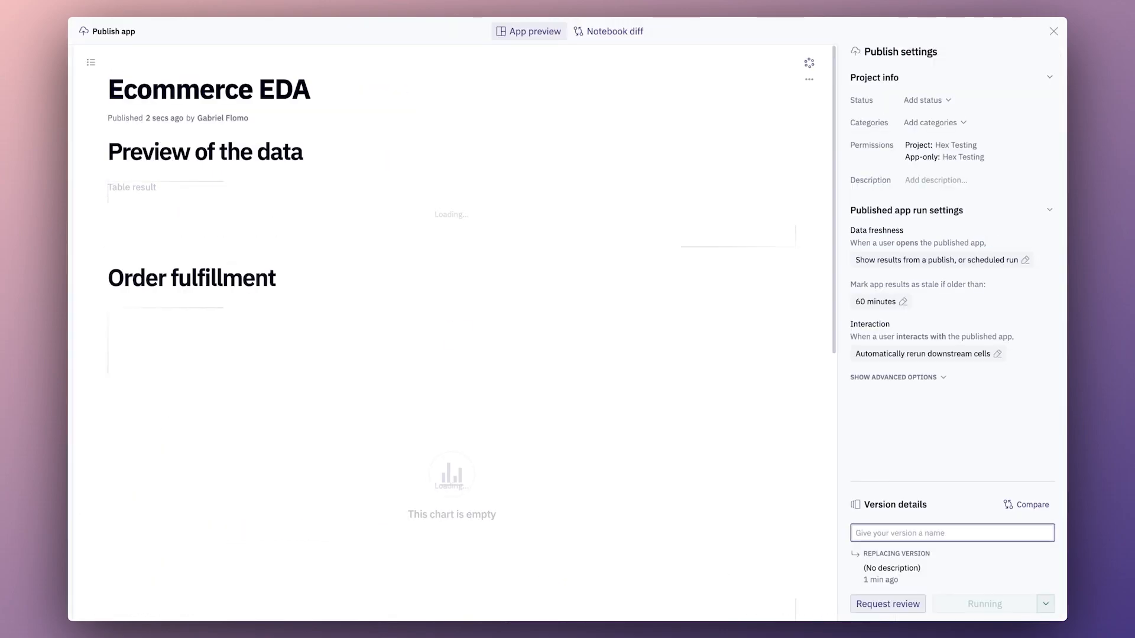
scroll(836, 275, "down", 5)
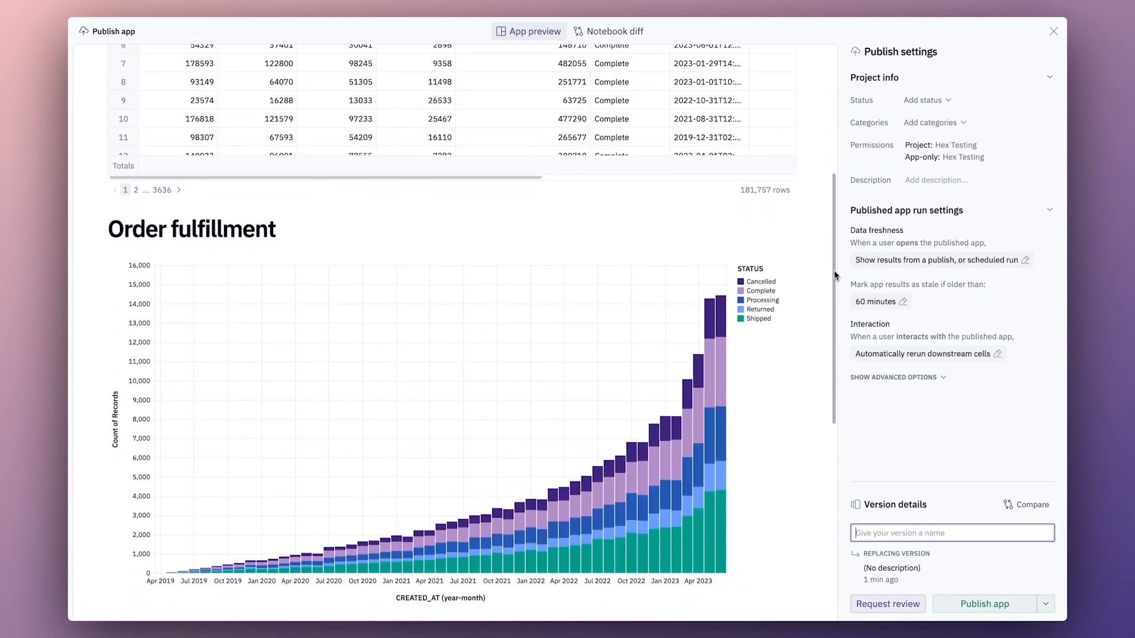
scroll(836, 274, "down", 1)
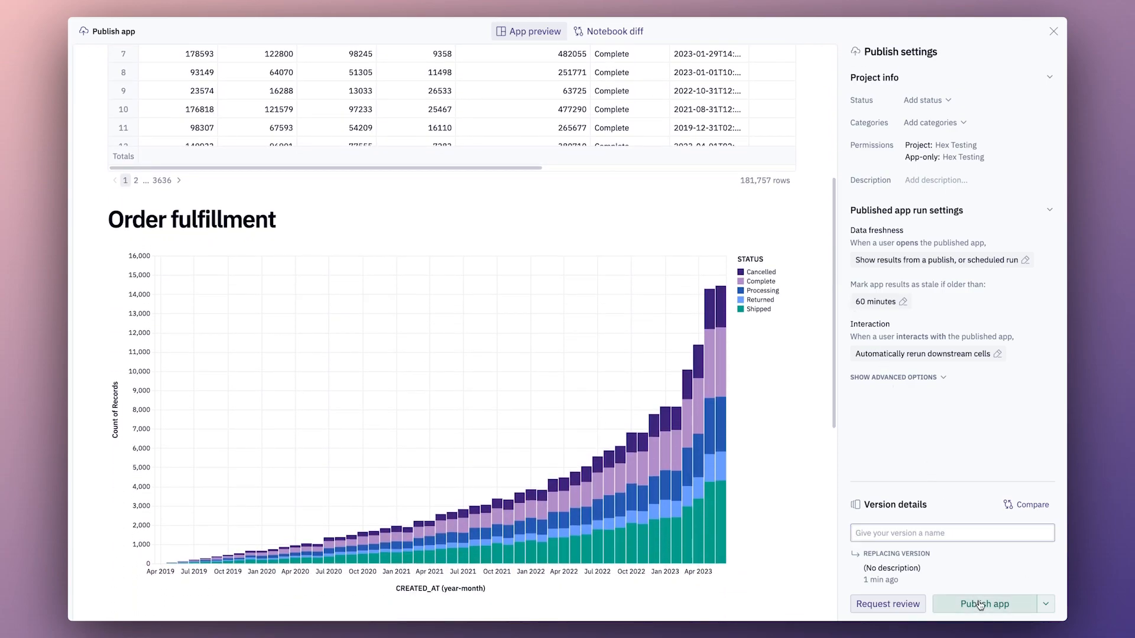